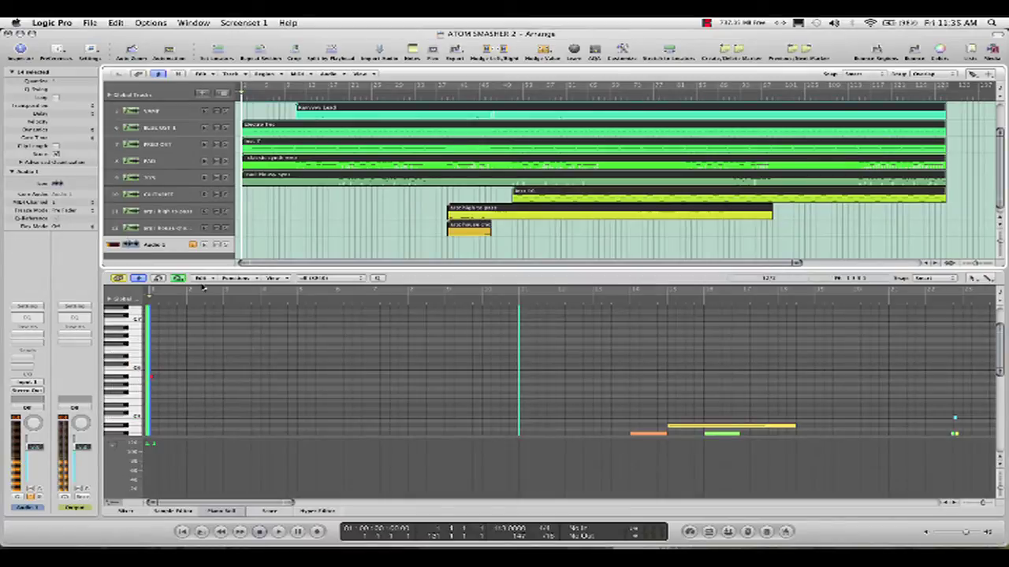
# Step: Scroll the ATOM SMASHER 2 track list up so the top drum and bass tracks show
pyautogui.scroll(3, 339, 244)
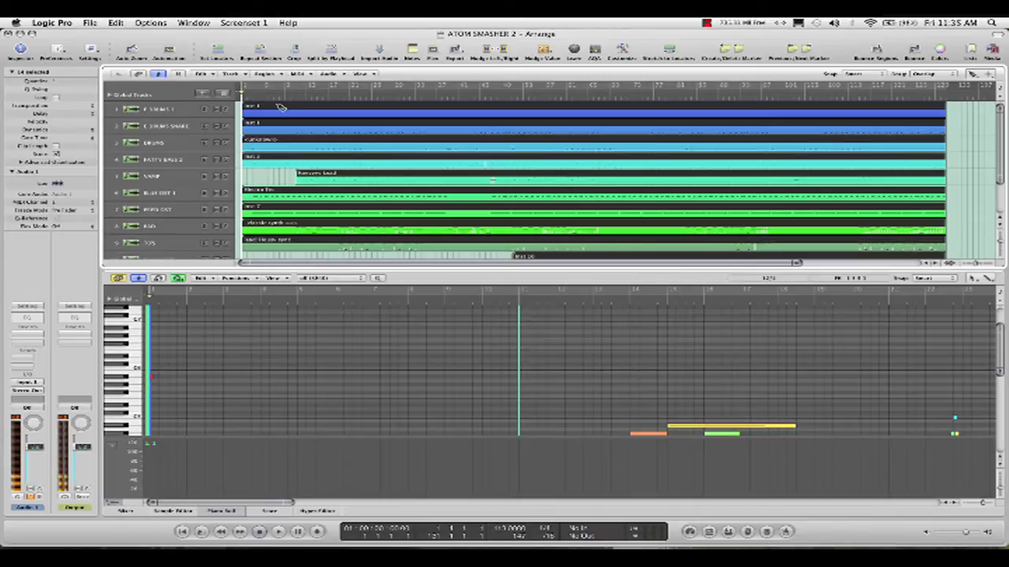
# Step: Select the top region and browse its MIDI note events in the Event List beside the arrangement
pyautogui.rightClick(277, 106)
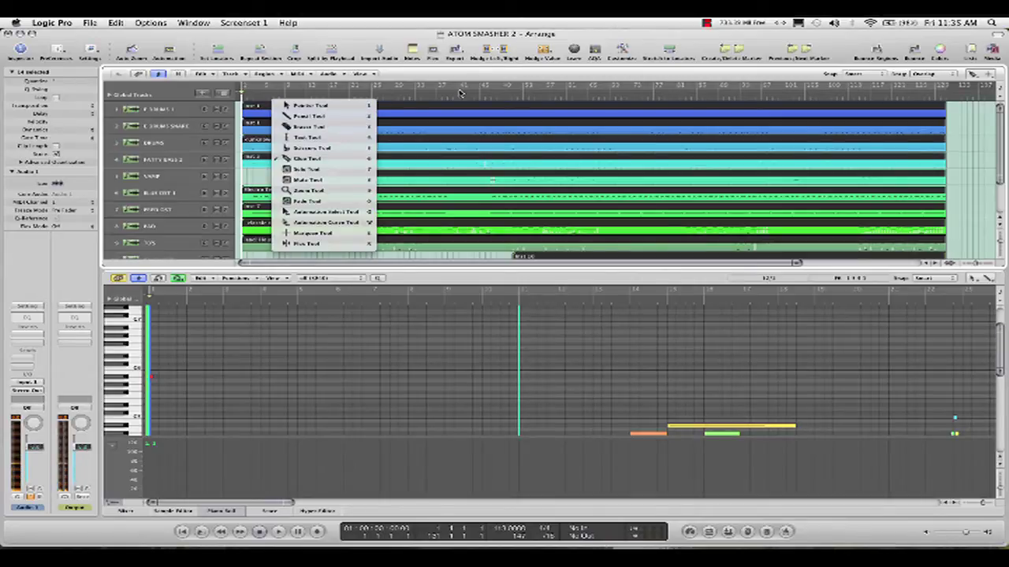
pyautogui.click(684, 108)
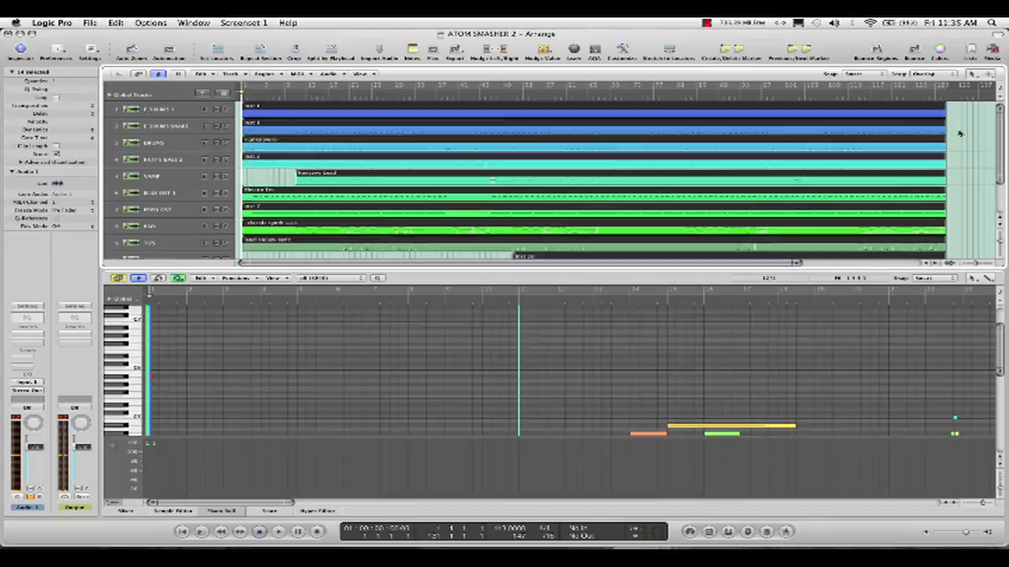
pyautogui.click(754, 131)
pyautogui.click(740, 113)
pyautogui.click(972, 50)
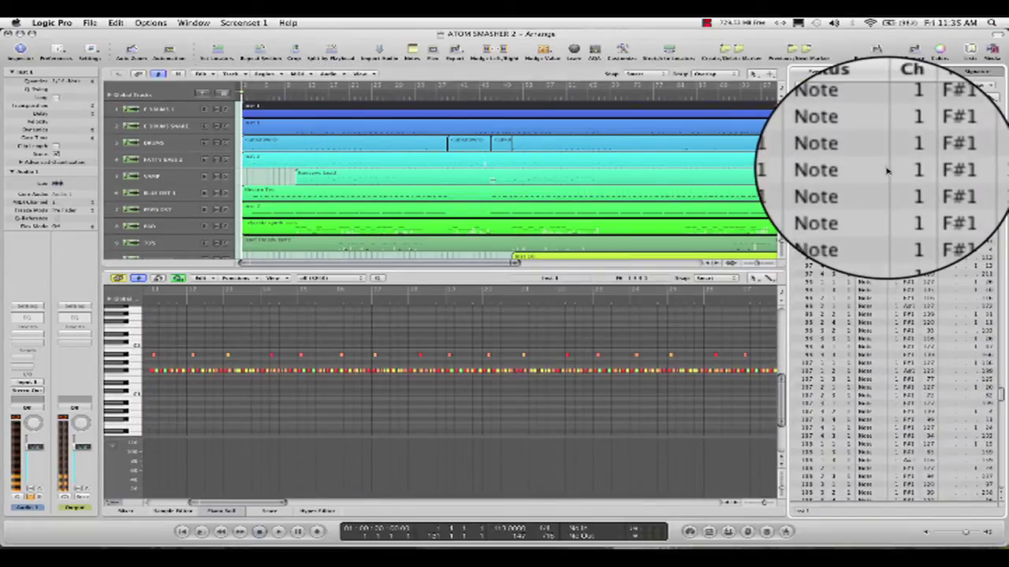
pyautogui.scroll(-20, 888, 171)
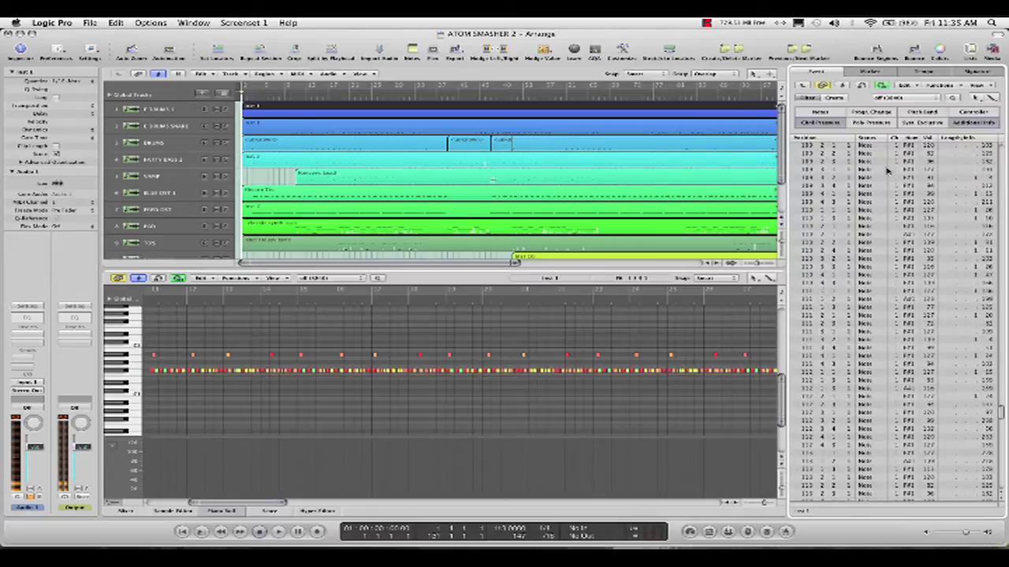
pyautogui.scroll(-5, 888, 171)
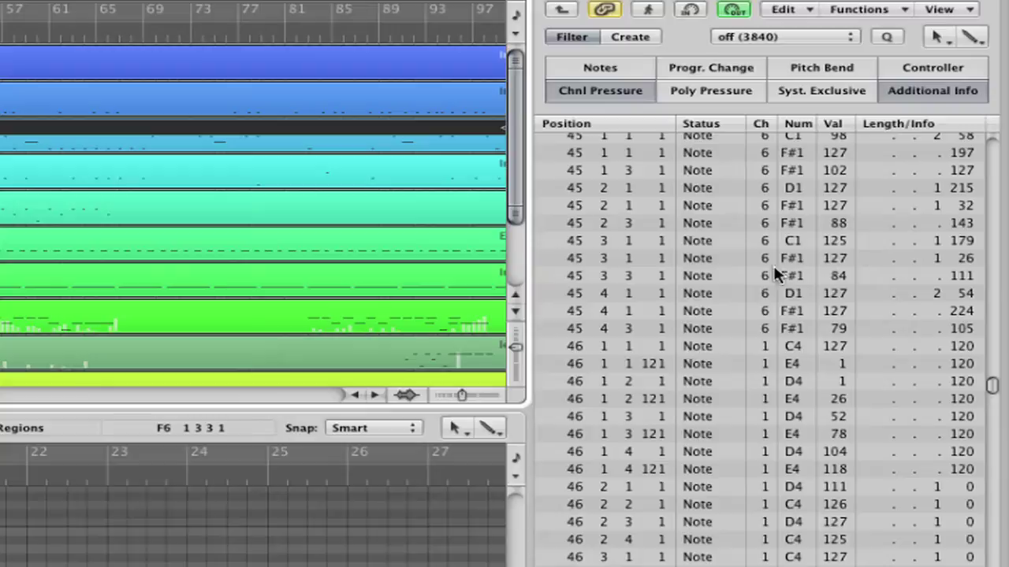
# Step: Starting from the bar-46 C4 event, select all channel 1 events and change them to channel 5
pyautogui.click(711, 347)
pyautogui.keyDown('shift'); pyautogui.click(770, 348); pyautogui.keyUp('shift')
pyautogui.click(711, 347)
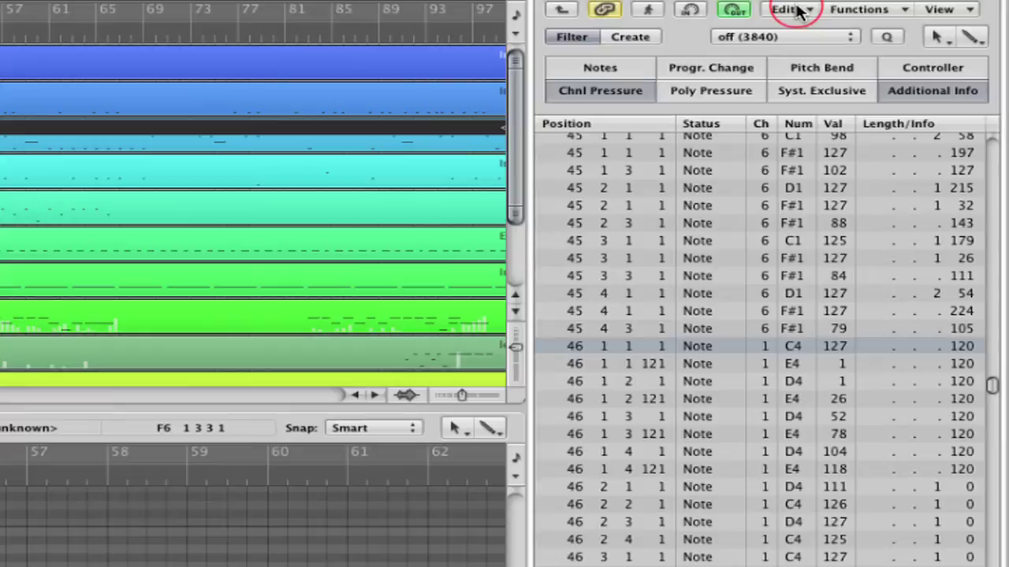
pyautogui.click(784, 10)
pyautogui.click(748, 335)
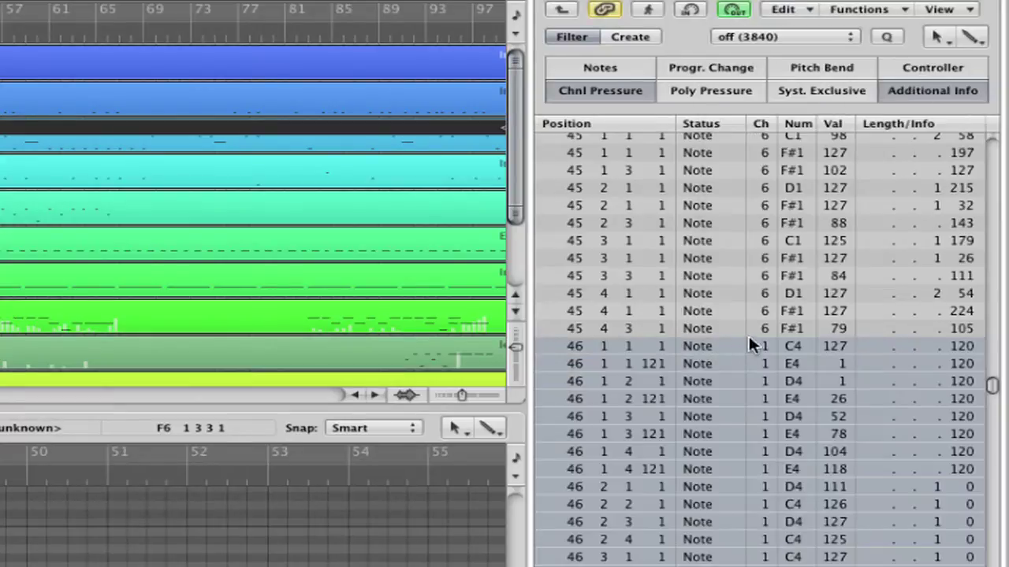
pyautogui.moveTo(769, 354); pyautogui.dragTo(768, 330)
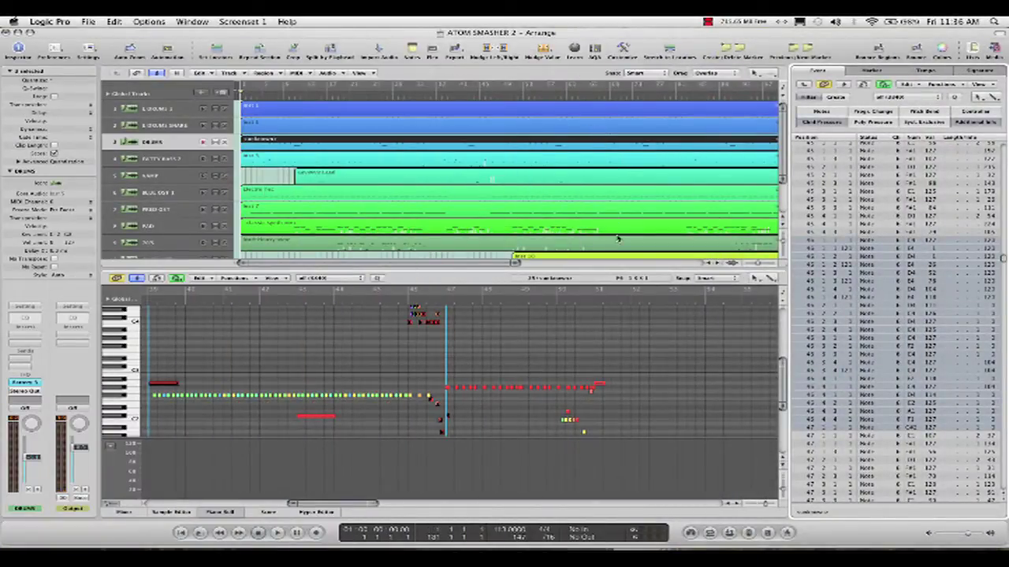
# Step: Select every region in the arrangement and go to File > Export
pyautogui.click(415, 199)
pyautogui.press('super+a')
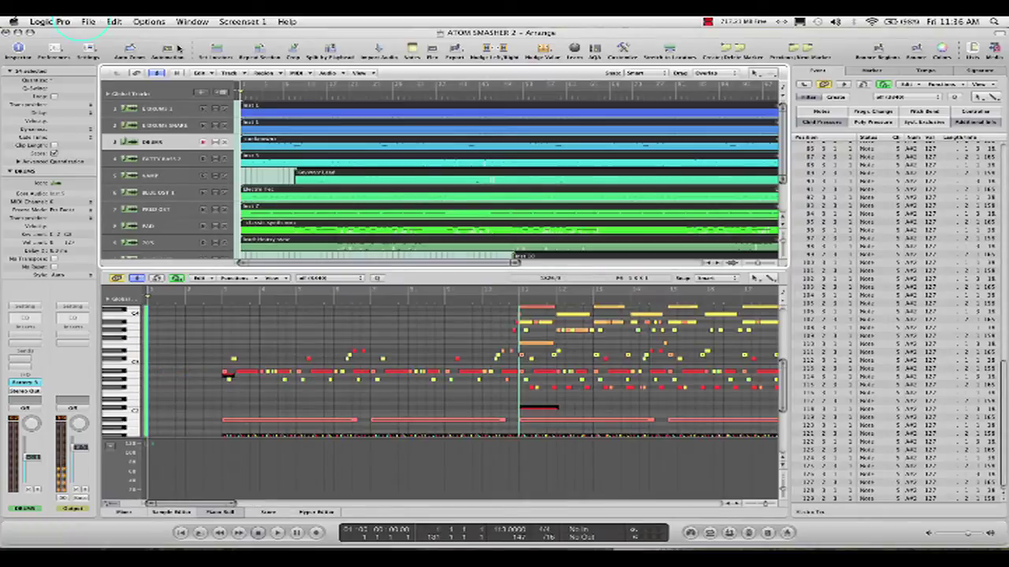
pyautogui.click(87, 22)
pyautogui.moveTo(101, 257)
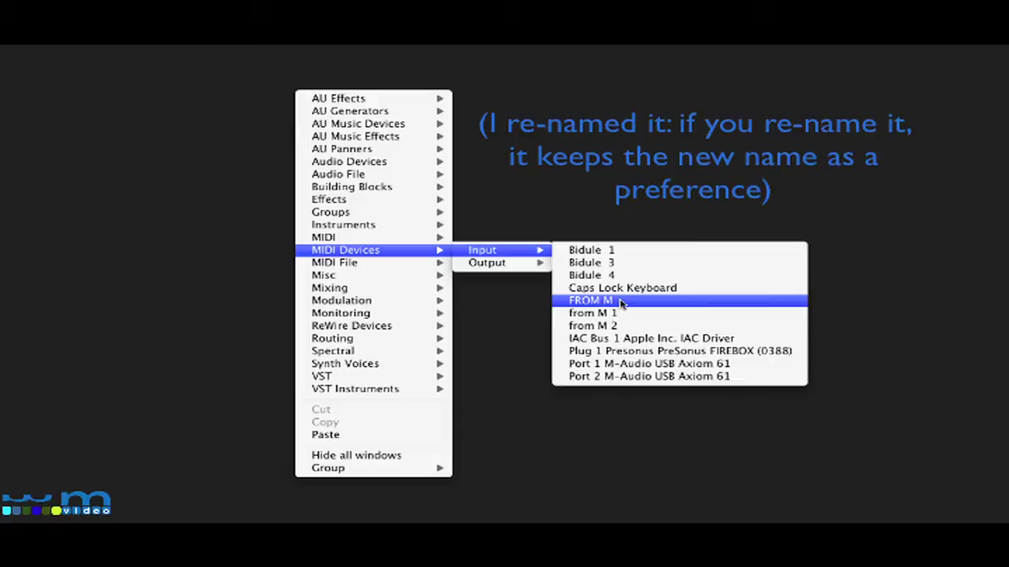
# Step: Add the FROM M MIDI input and a MIDI Clock To Sync node below it, with FROM M cabled in
pyautogui.click(620, 302)
pyautogui.rightClick(301, 130)
pyautogui.moveTo(355, 269)
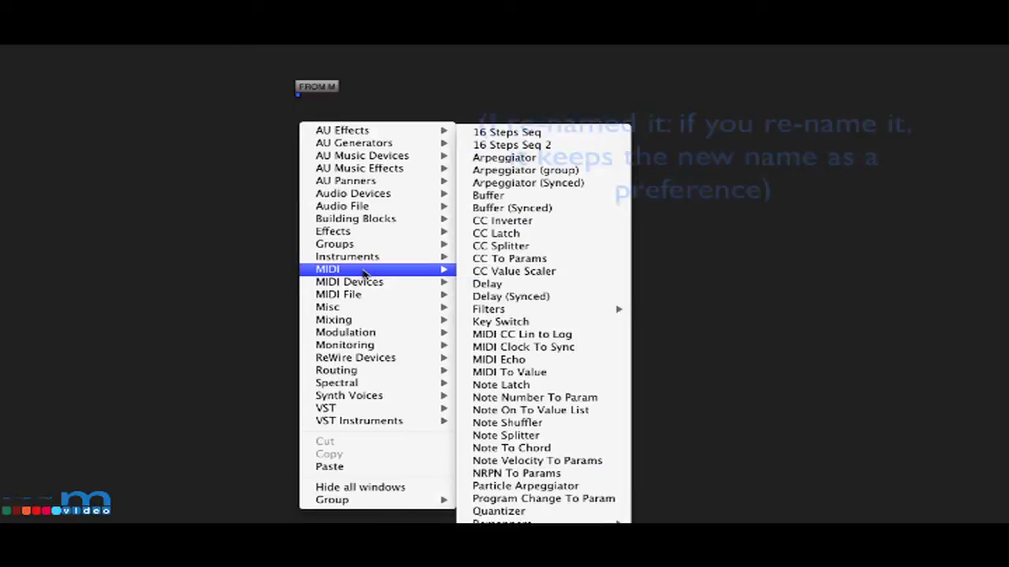
pyautogui.click(550, 354)
pyautogui.moveTo(336, 119); pyautogui.dragTo(330, 151)
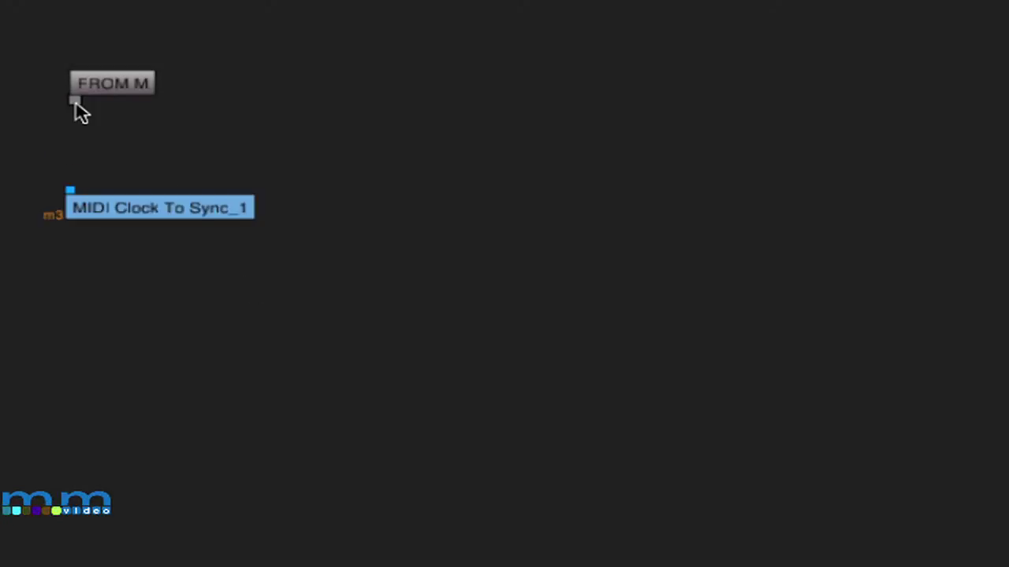
pyautogui.moveTo(75, 102); pyautogui.dragTo(71, 188)
pyautogui.rightClick(0, 275)
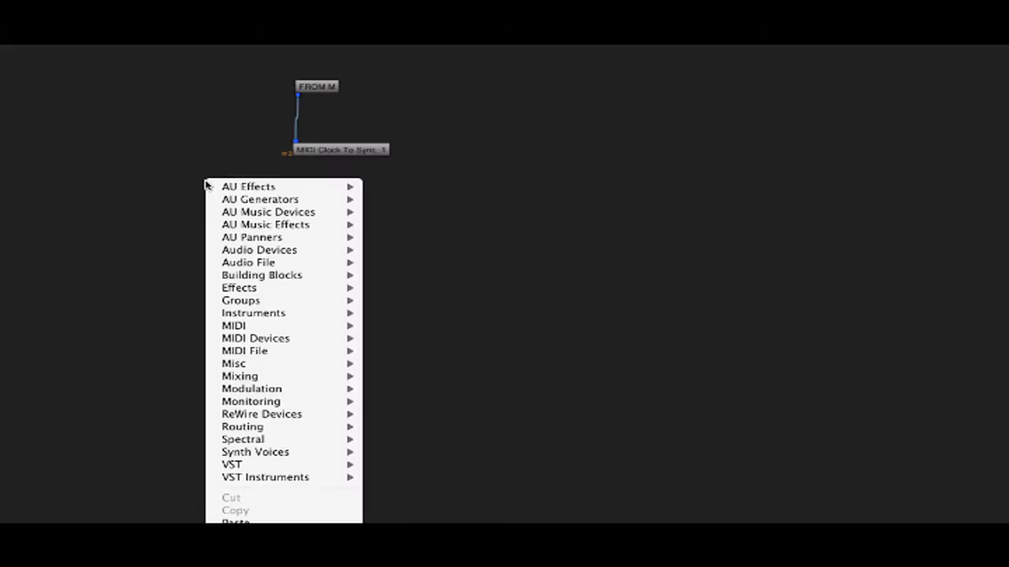
# Step: Add a MIDI file looper synced to MIDI Clock To Sync_1
pyautogui.moveTo(305, 351)
pyautogui.click(411, 356)
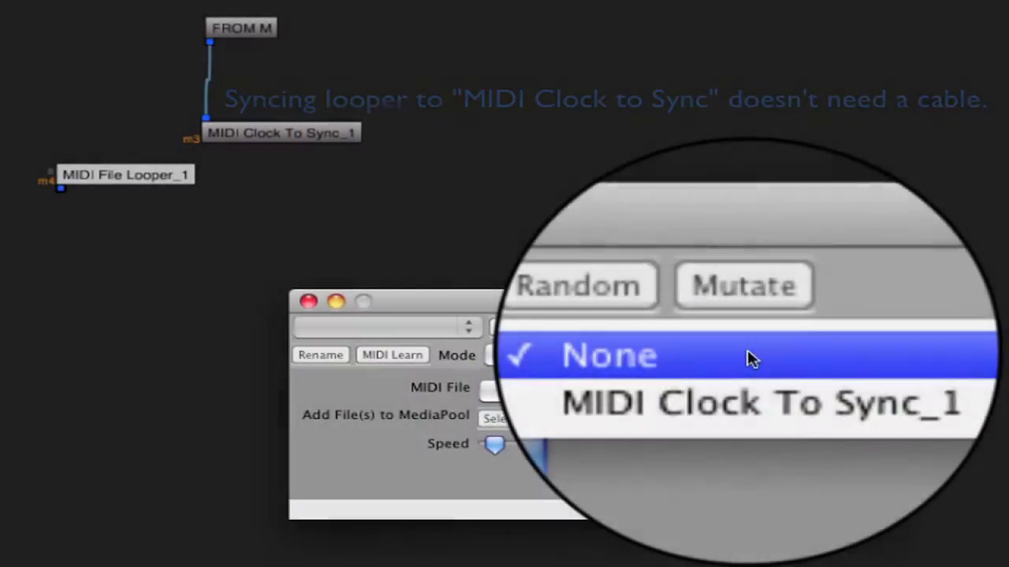
pyautogui.click(743, 370)
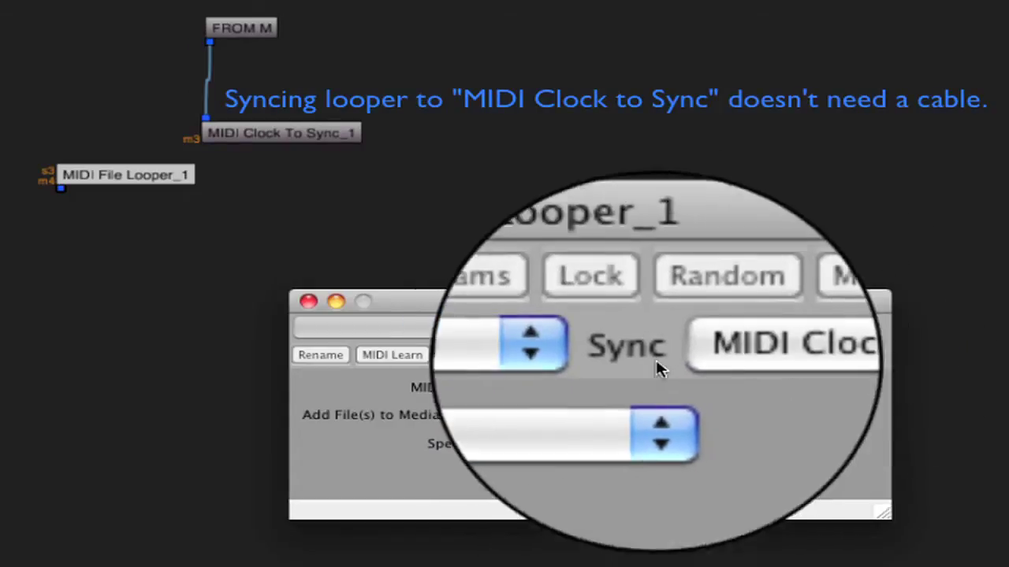
# Step: Load OMEGA POINT.mid into the looper's media pool and select it as the looped file
pyautogui.click(512, 423)
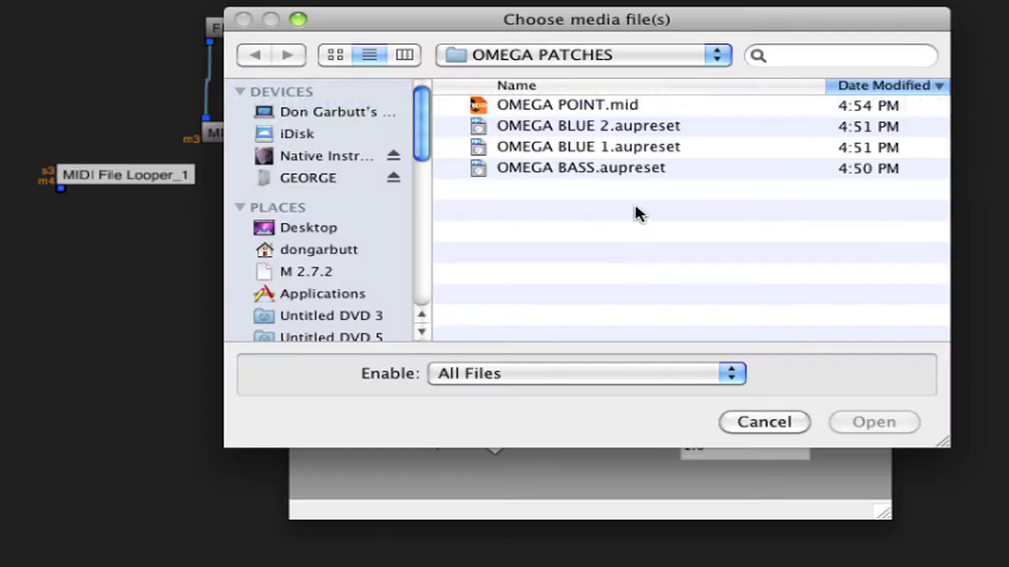
pyautogui.doubleClick(576, 106)
pyautogui.click(654, 391)
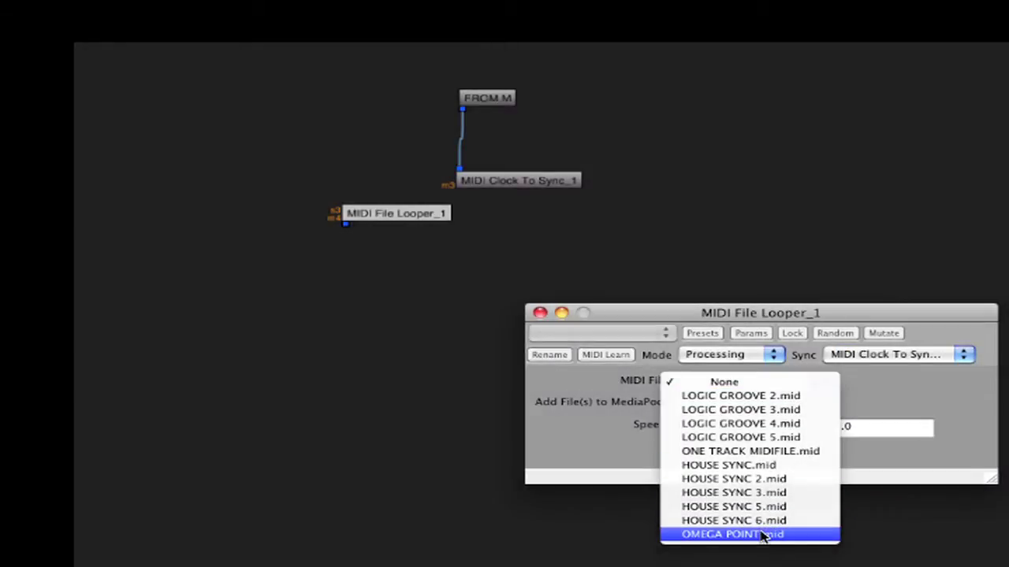
pyautogui.click(762, 536)
pyautogui.moveTo(189, 186)
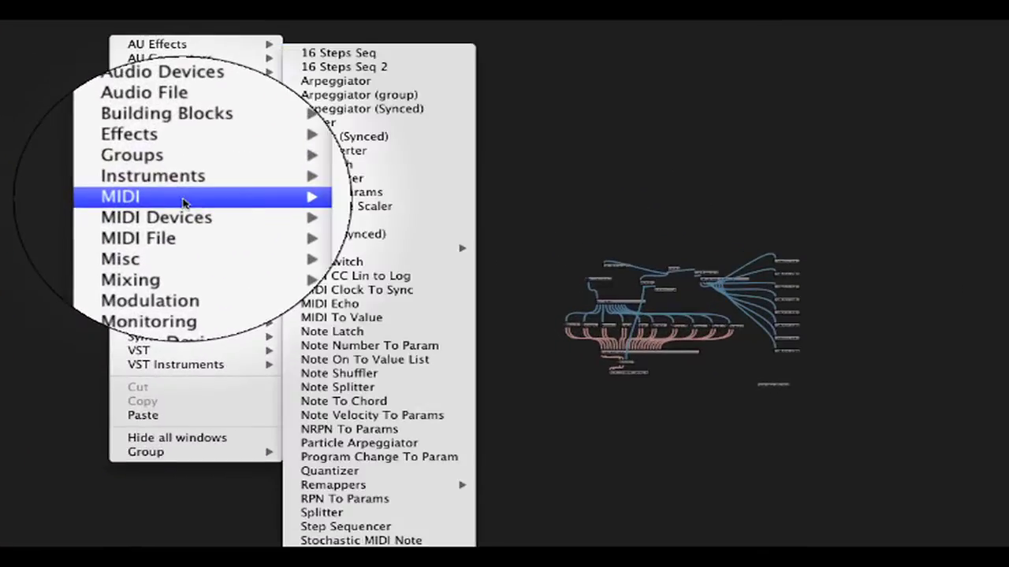
# Step: Feed the looper into a new MIDI Splitter_2, add SubBoomBass, Blue and a stereo mixer, then show sync sources
pyautogui.click(347, 515)
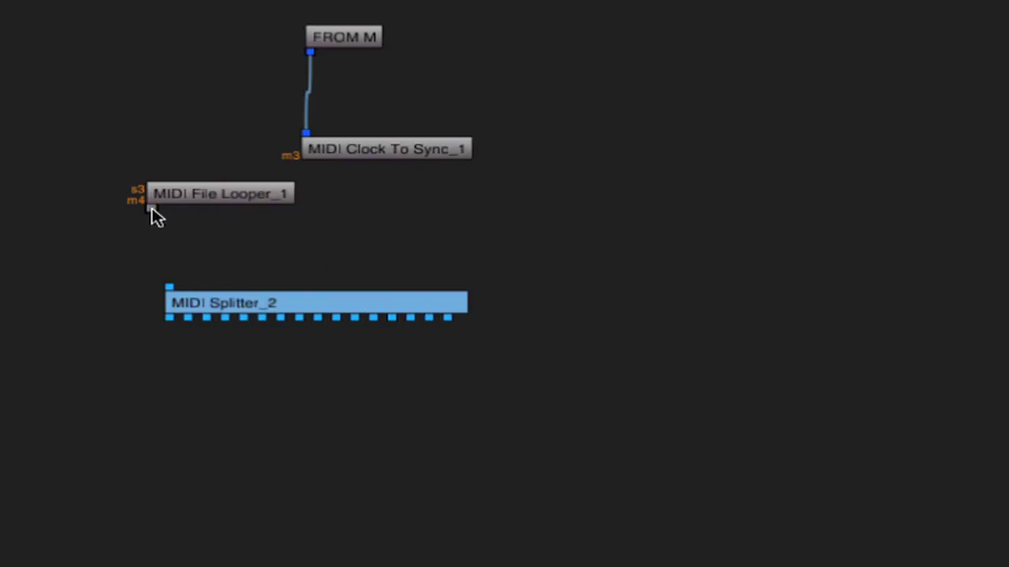
pyautogui.moveTo(152, 210); pyautogui.dragTo(168, 290)
pyautogui.click(736, 494)
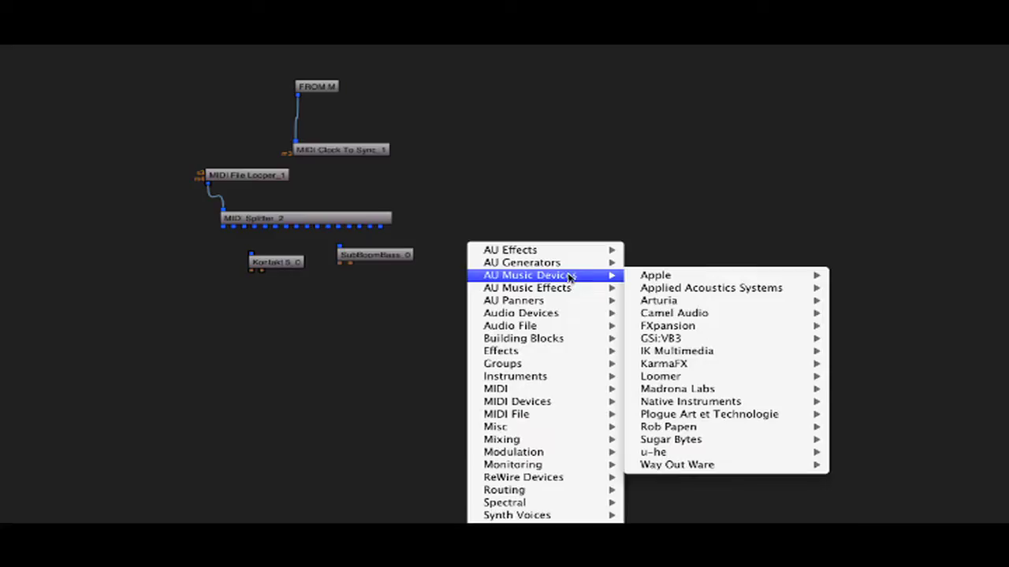
pyautogui.click(859, 441)
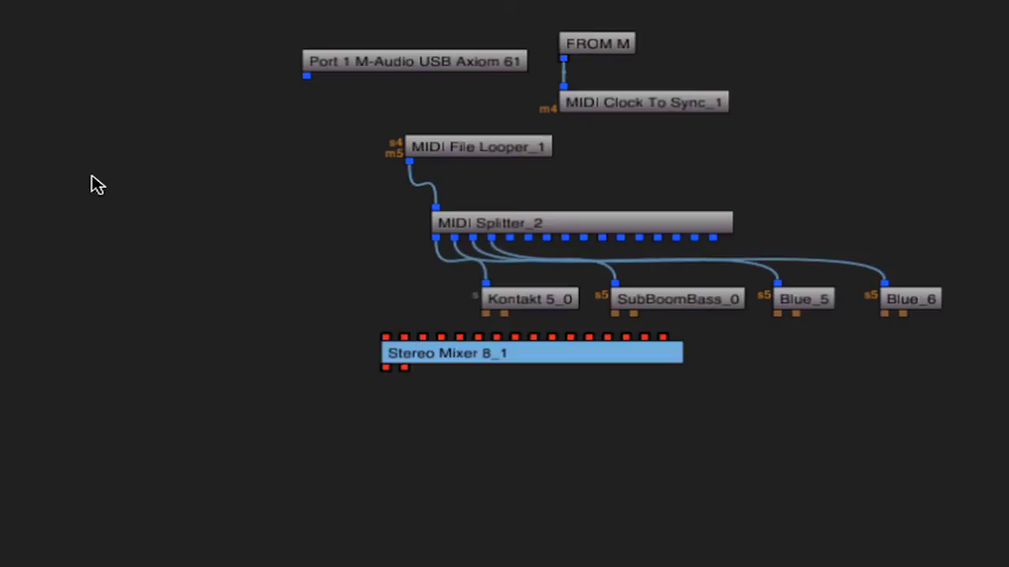
pyautogui.click(93, 182)
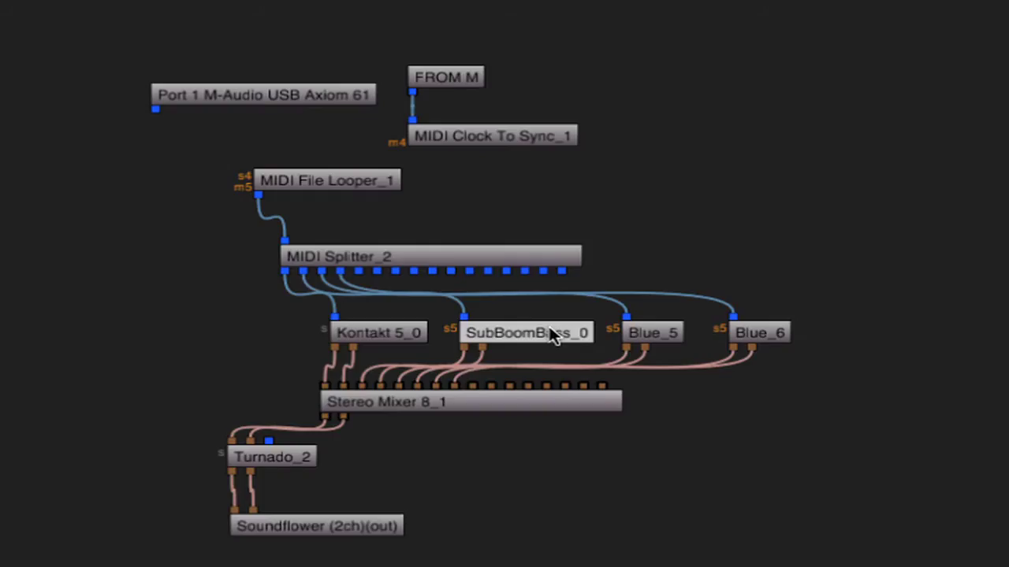
pyautogui.doubleClick(478, 334)
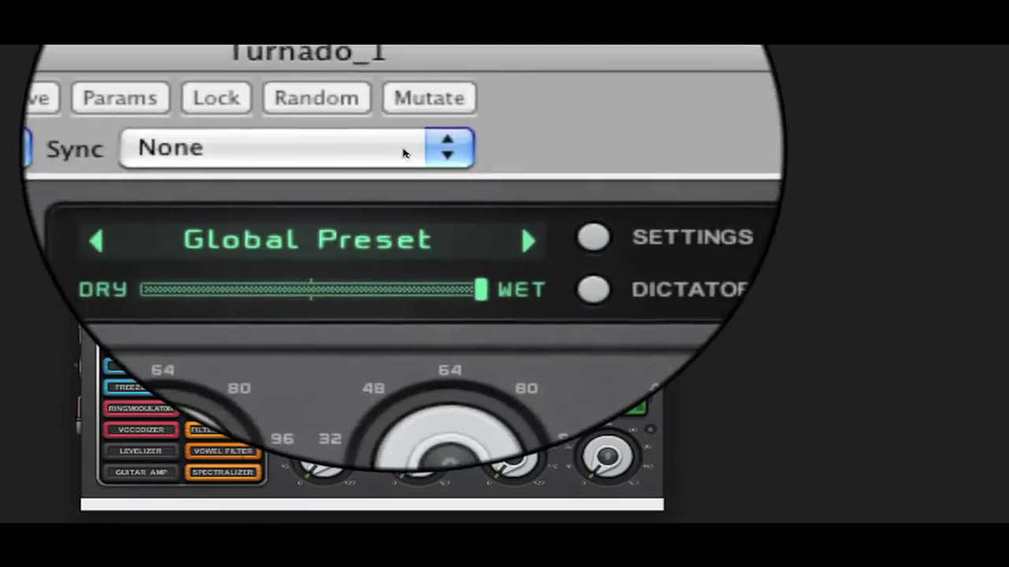
pyautogui.click(405, 150)
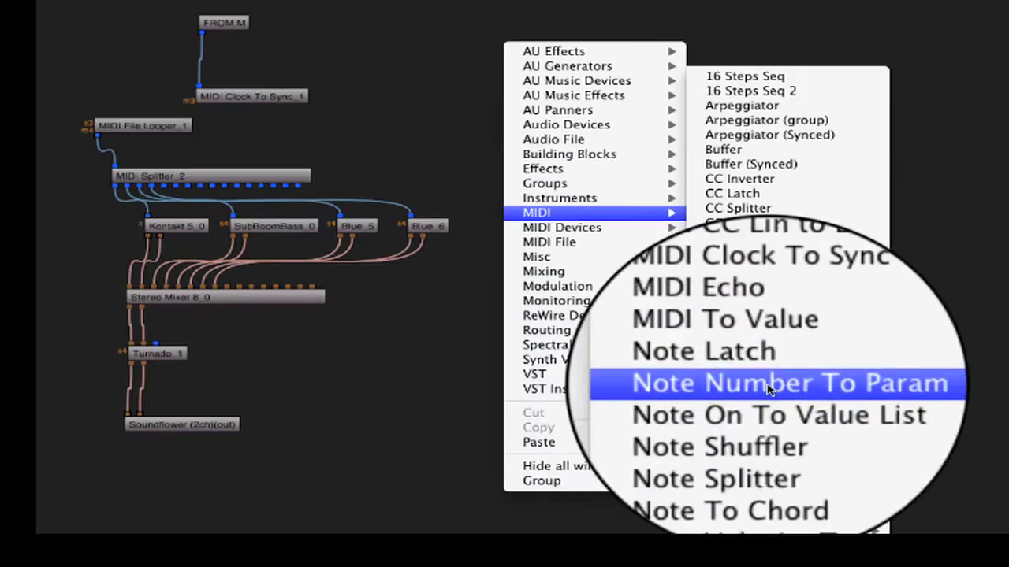
# Step: Add a Note Number To Param module and duplicate it into eight copies
pyautogui.click(768, 386)
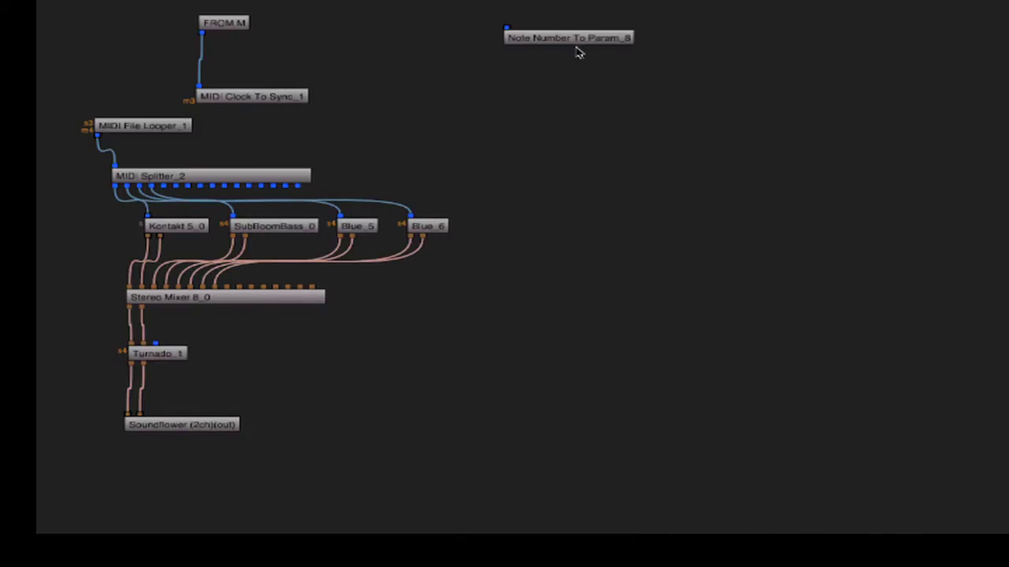
pyautogui.moveTo(575, 44); pyautogui.dragTo(587, 118)
pyautogui.moveTo(583, 171); pyautogui.dragTo(498, 22)
pyautogui.moveTo(540, 118); pyautogui.dragTo(543, 221)
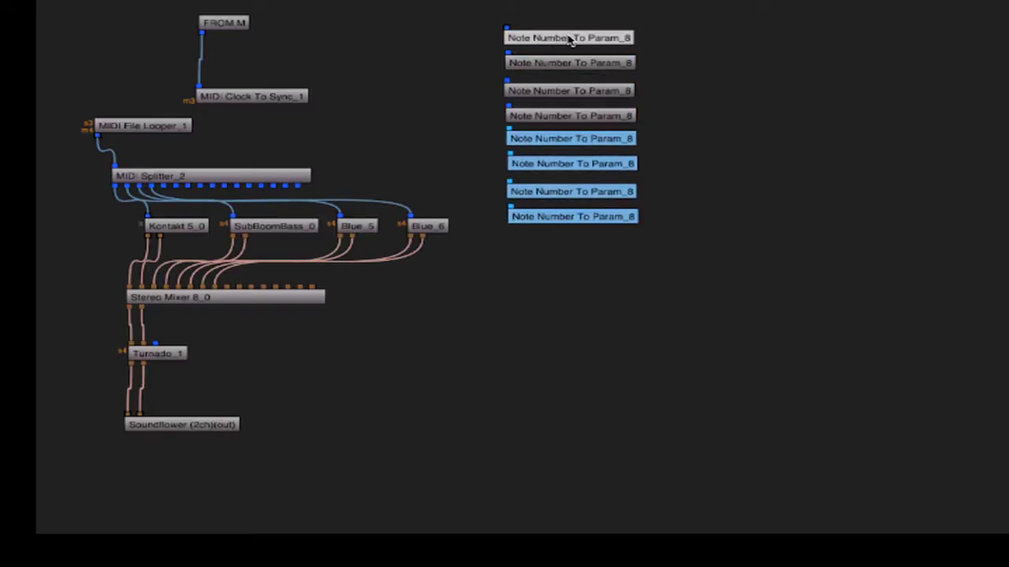
# Step: Rename the eight modules TURN KNOB, giving TURN KNOB 1 through TURN KNOB 8
pyautogui.rightClick(570, 39)
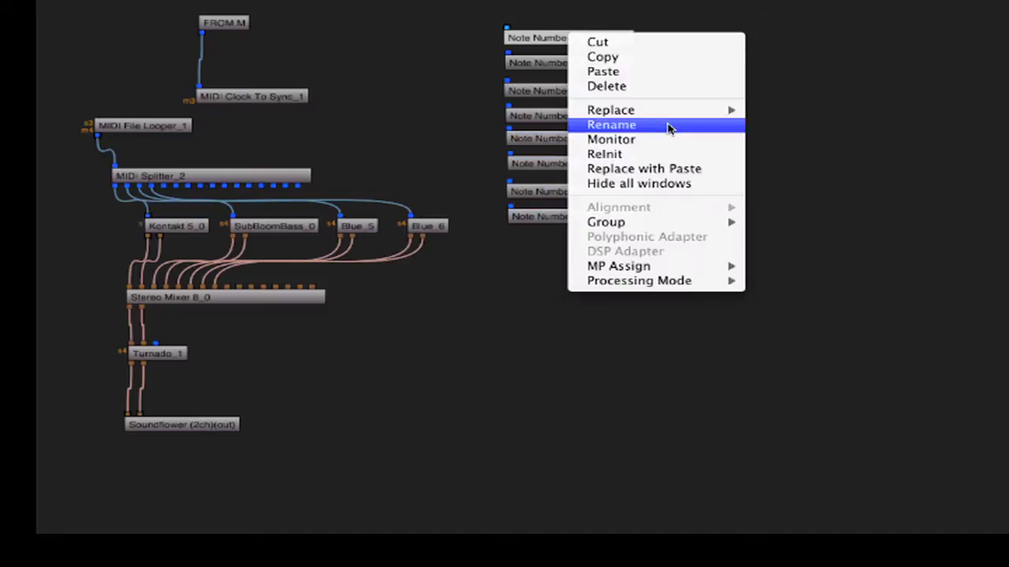
pyautogui.click(669, 126)
pyautogui.write('TURN KN')
pyautogui.press('BackSpace')
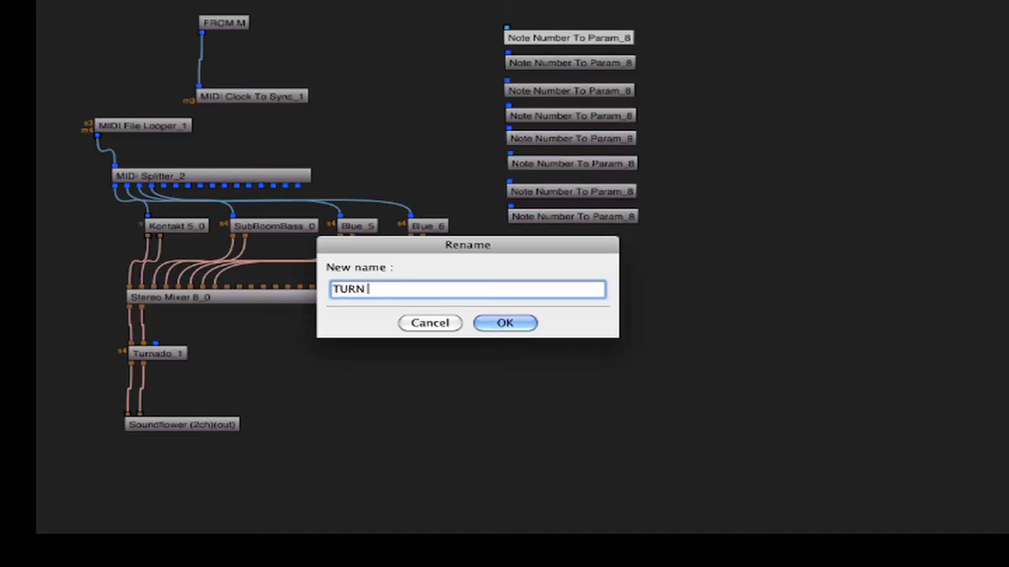
pyautogui.write('KNOB')
pyautogui.press('Return')
pyautogui.click(347, 16)
# Step: Add MIDI Splitter_3, cable its first output to TURN KNOB 1, and draw a cable from FROM M
pyautogui.rightClick(346, 16)
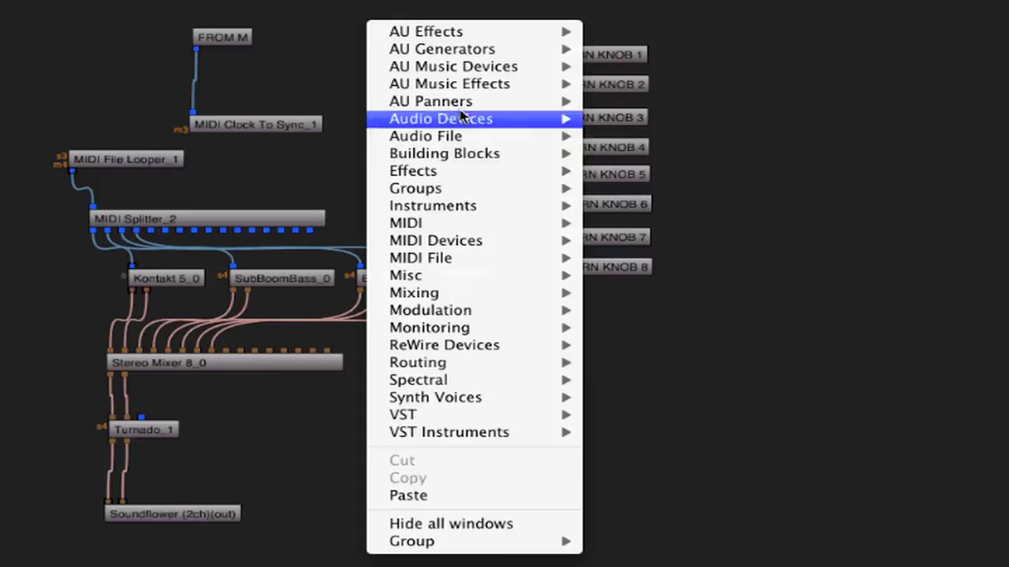
pyautogui.moveTo(476, 229)
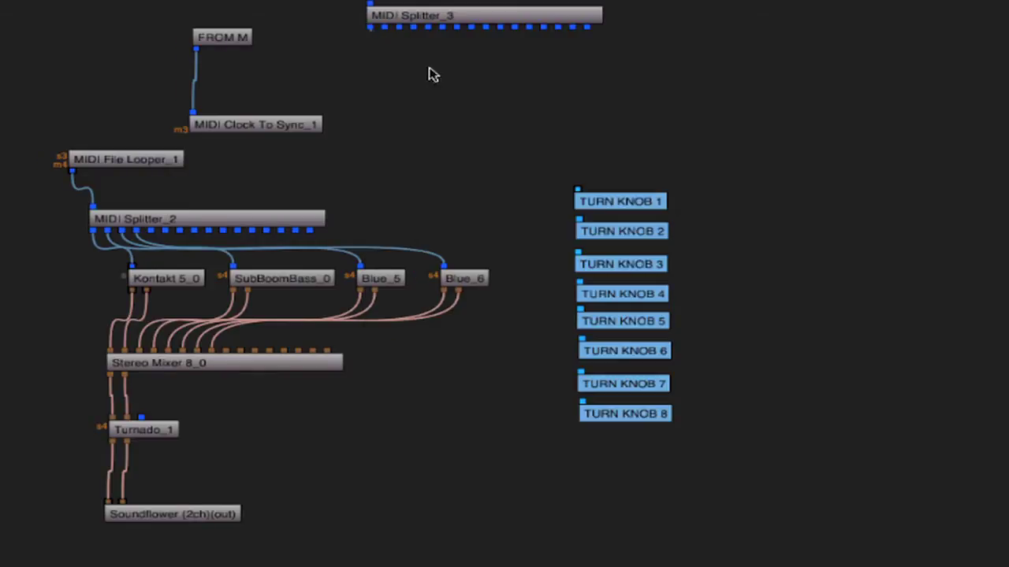
pyautogui.moveTo(378, 29); pyautogui.dragTo(580, 192)
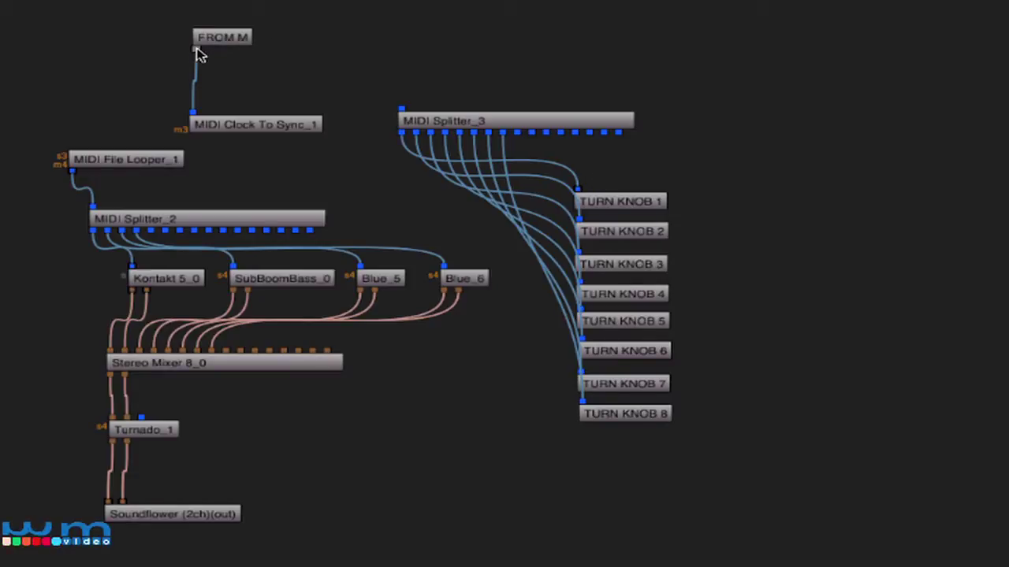
pyautogui.moveTo(197, 51); pyautogui.dragTo(263, 79)
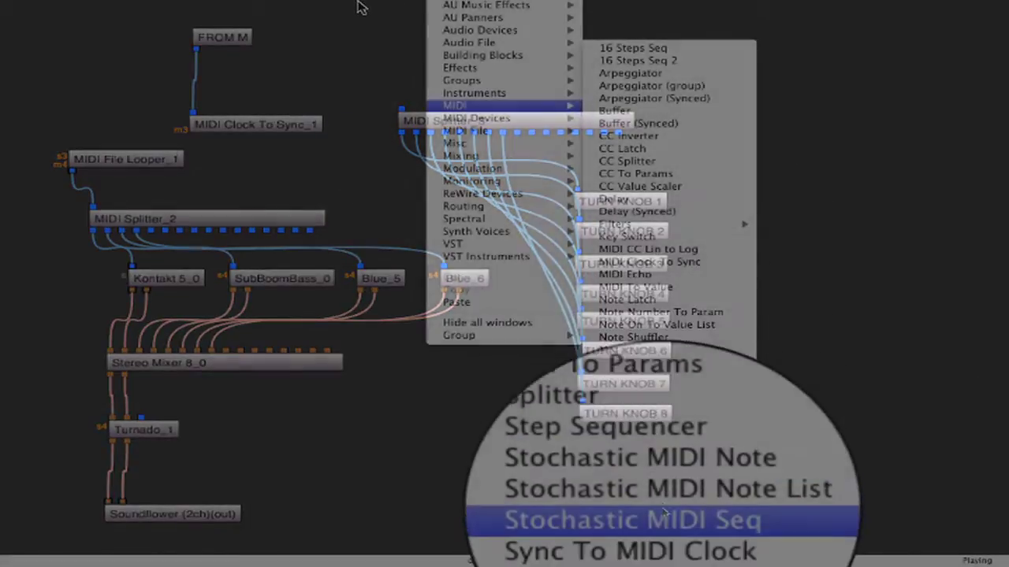
pyautogui.moveTo(622, 539)
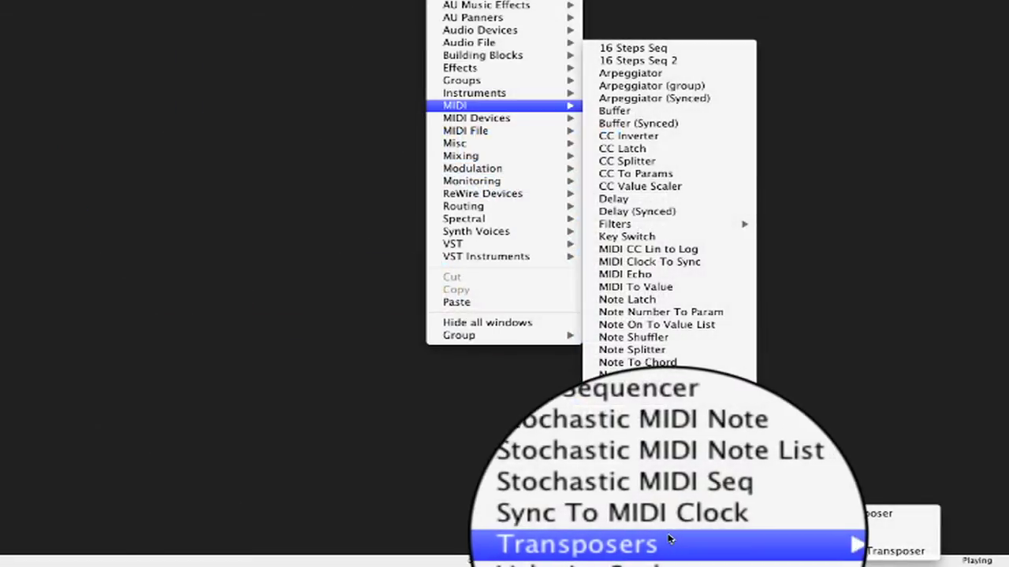
# Step: Add Note Transposer_1 feeding MIDI Splitter_3 and set its Note Transpose to -36
pyautogui.click(806, 542)
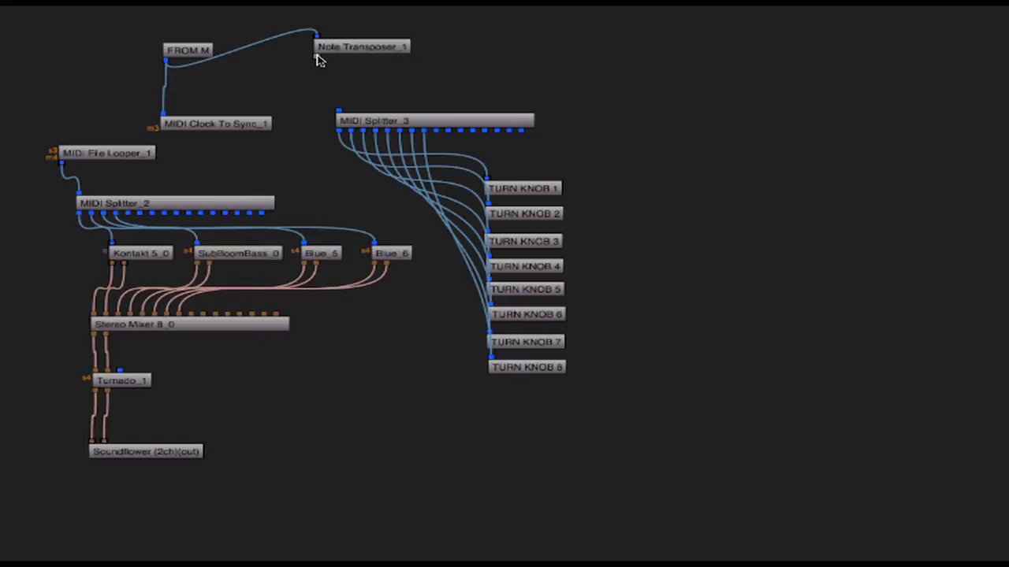
pyautogui.moveTo(316, 55); pyautogui.dragTo(340, 112)
pyautogui.doubleClick(368, 46)
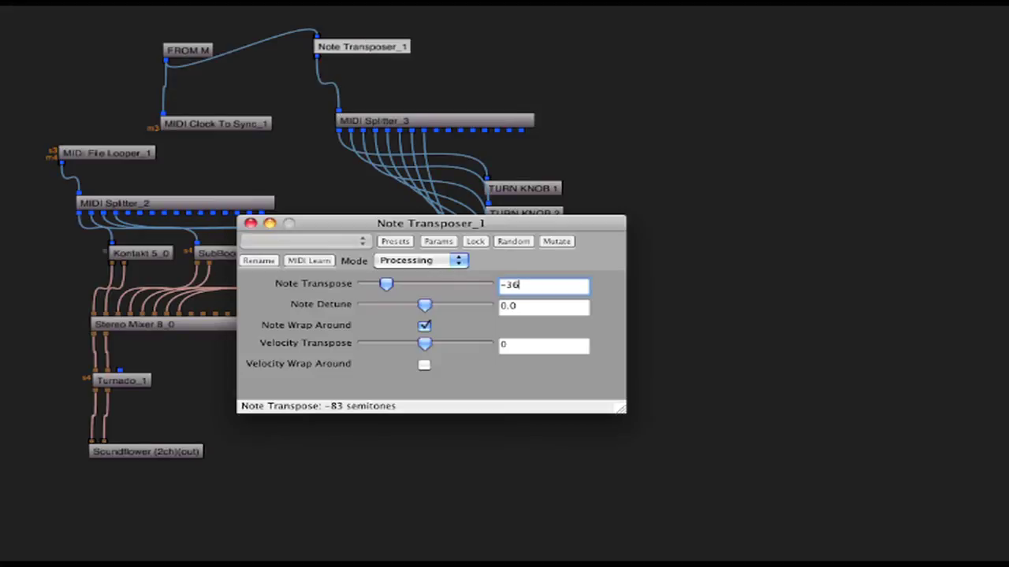
pyautogui.write('-36')
pyautogui.press('Return')
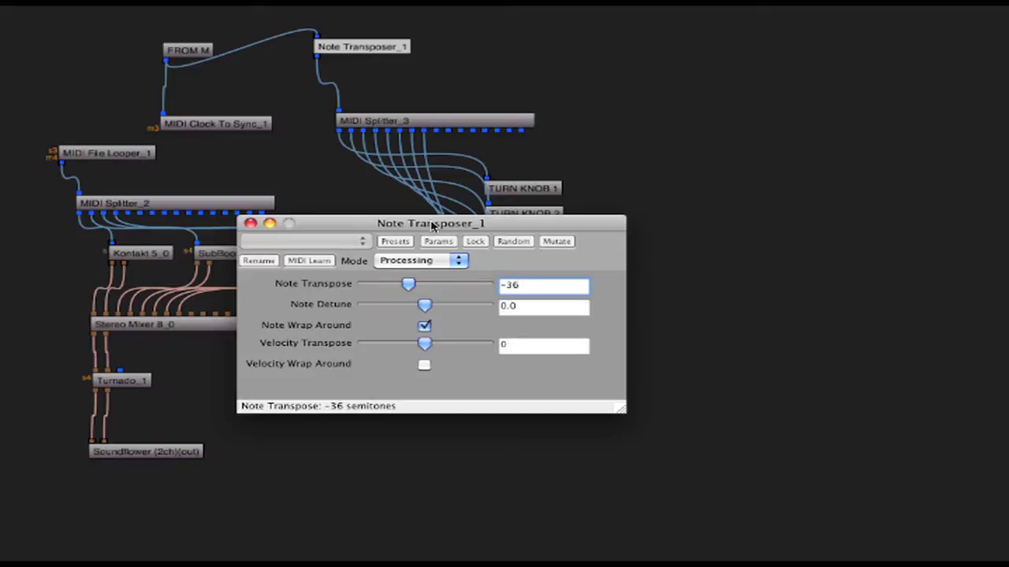
pyautogui.click(250, 223)
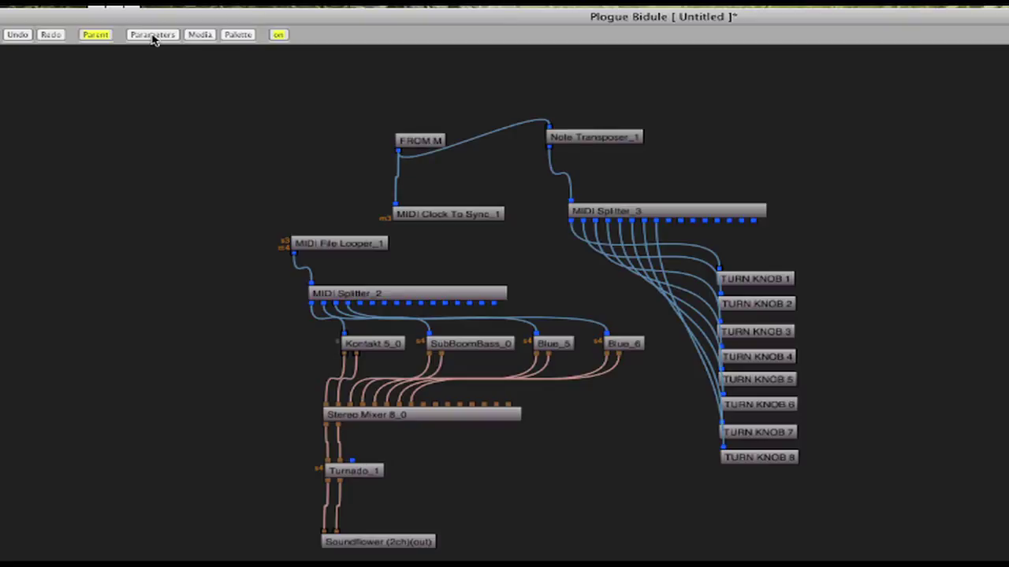
# Step: In the Parameters window, link TURN KNOB 1's Value to Turnado_1 Control 1, then select Control 3
pyautogui.click(153, 36)
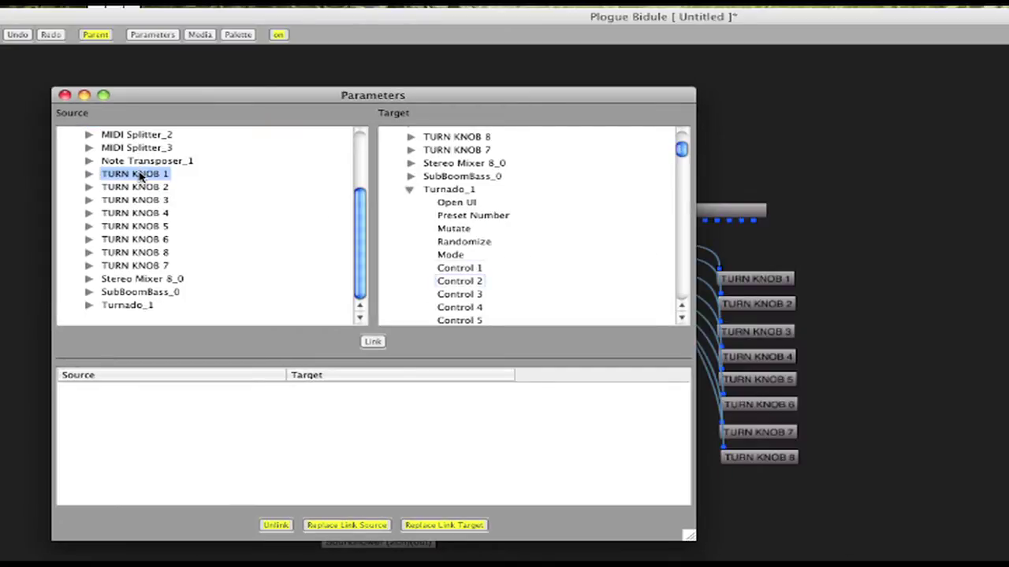
pyautogui.click(88, 175)
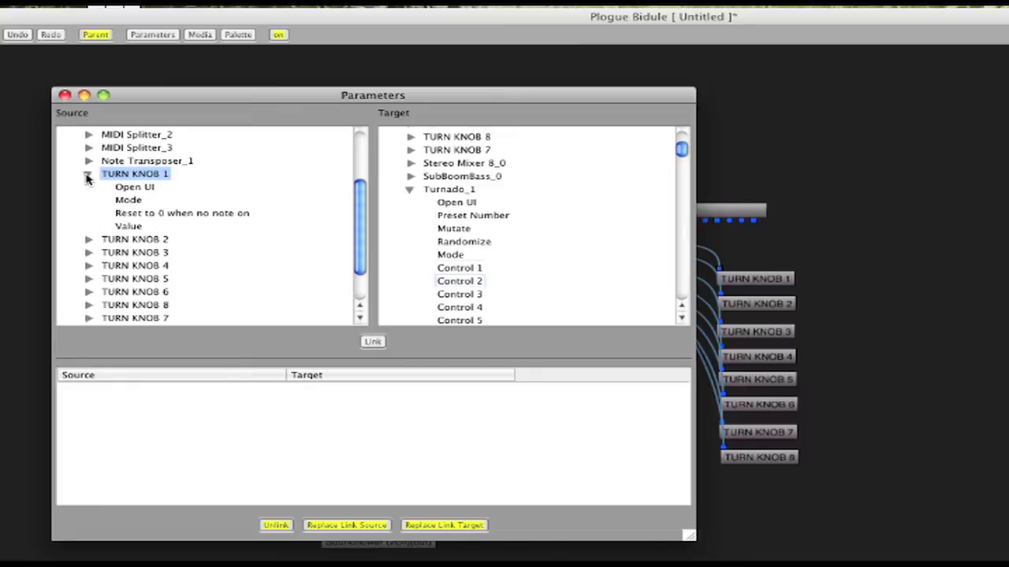
pyautogui.click(138, 227)
pyautogui.click(459, 268)
pyautogui.click(372, 342)
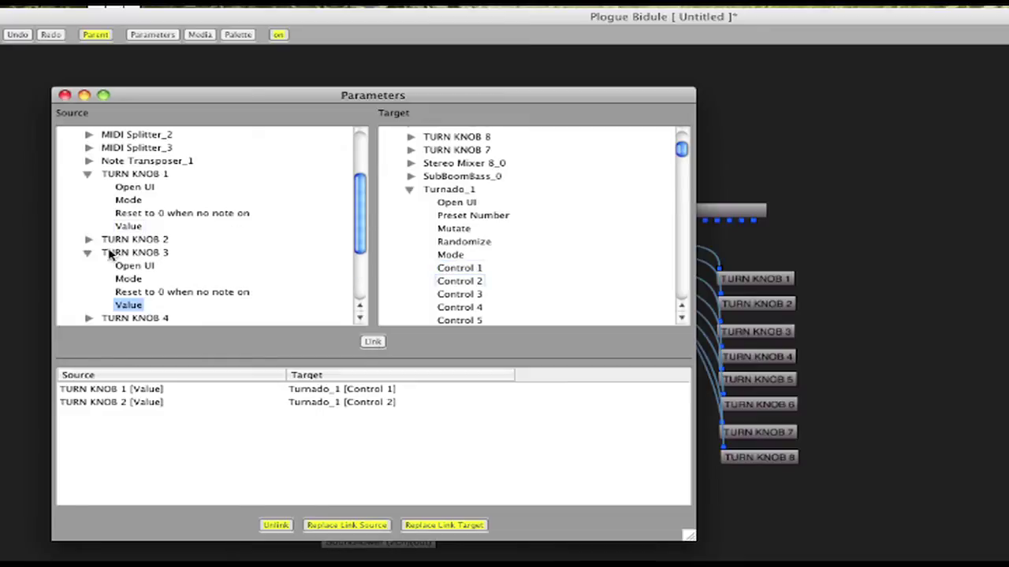
pyautogui.click(465, 295)
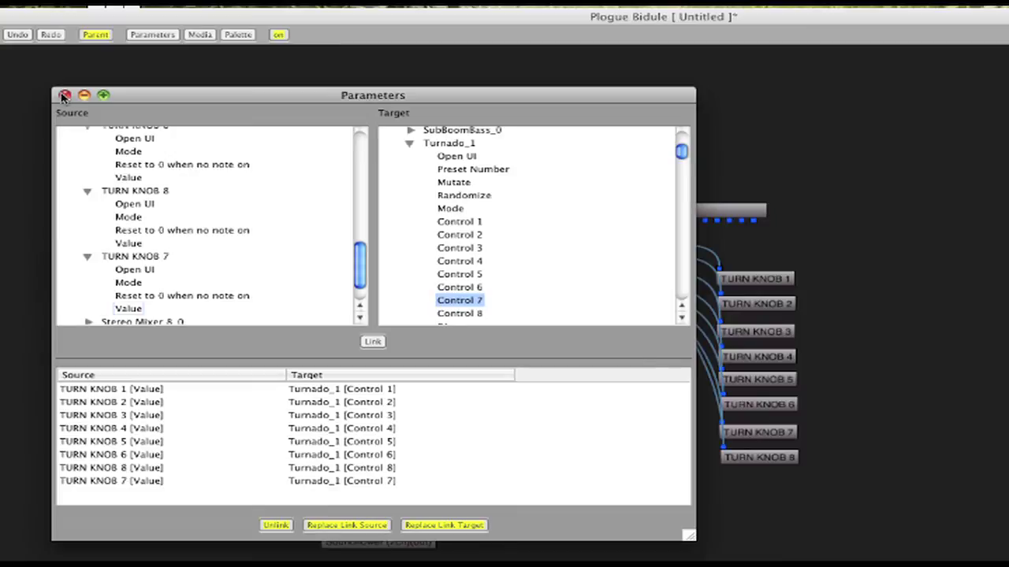
pyautogui.click(63, 95)
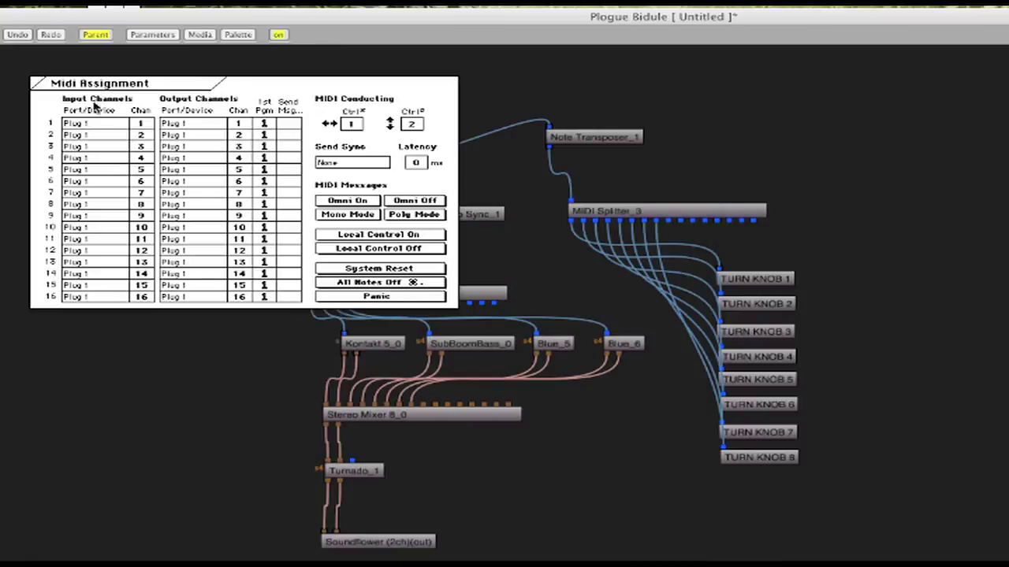
# Step: Route M's output channels 1–8 and its sync output to the FROM M port, then close the dialog
pyautogui.click(194, 126)
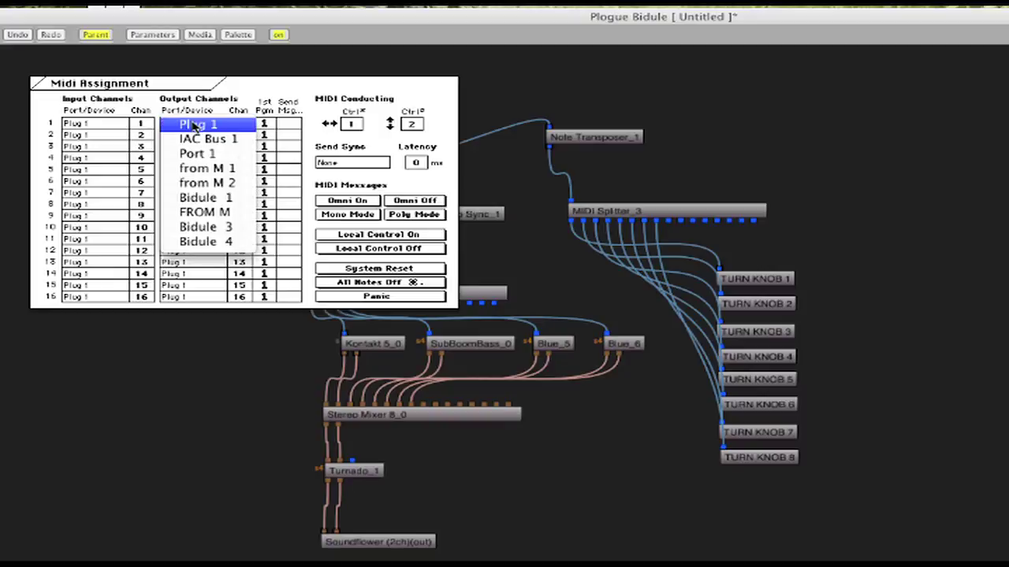
pyautogui.click(206, 212)
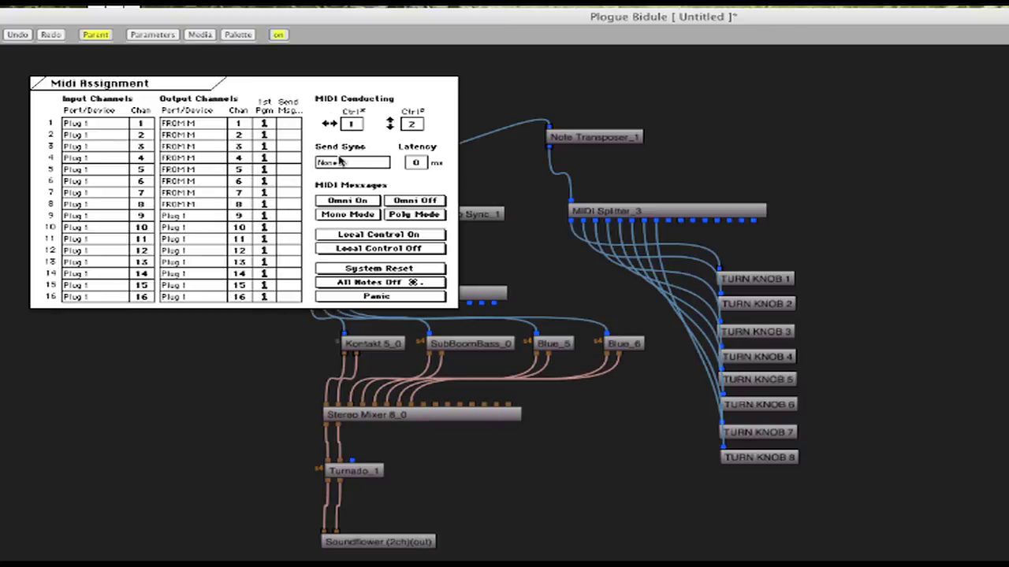
pyautogui.click(364, 164)
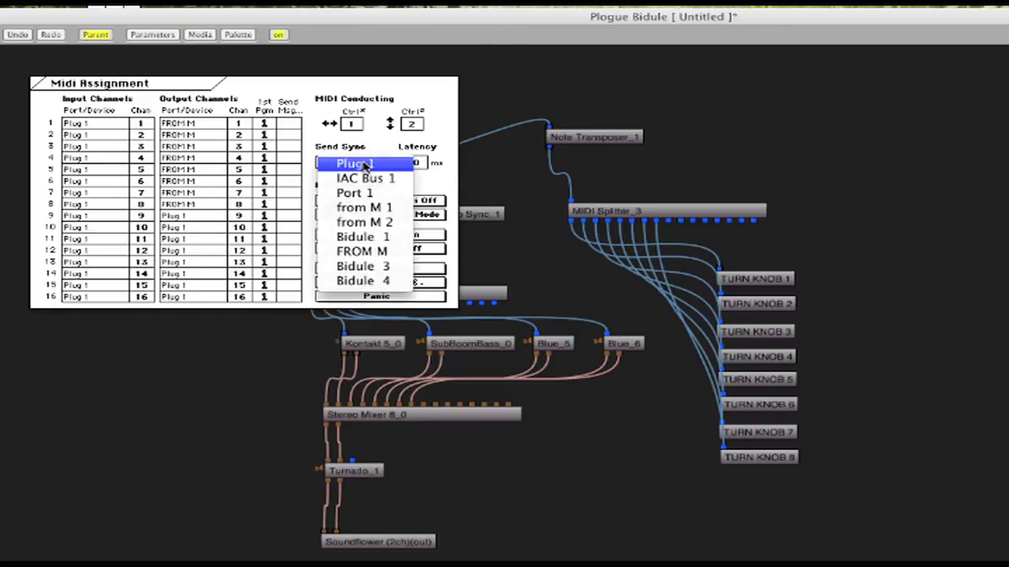
pyautogui.click(362, 251)
pyautogui.click(35, 84)
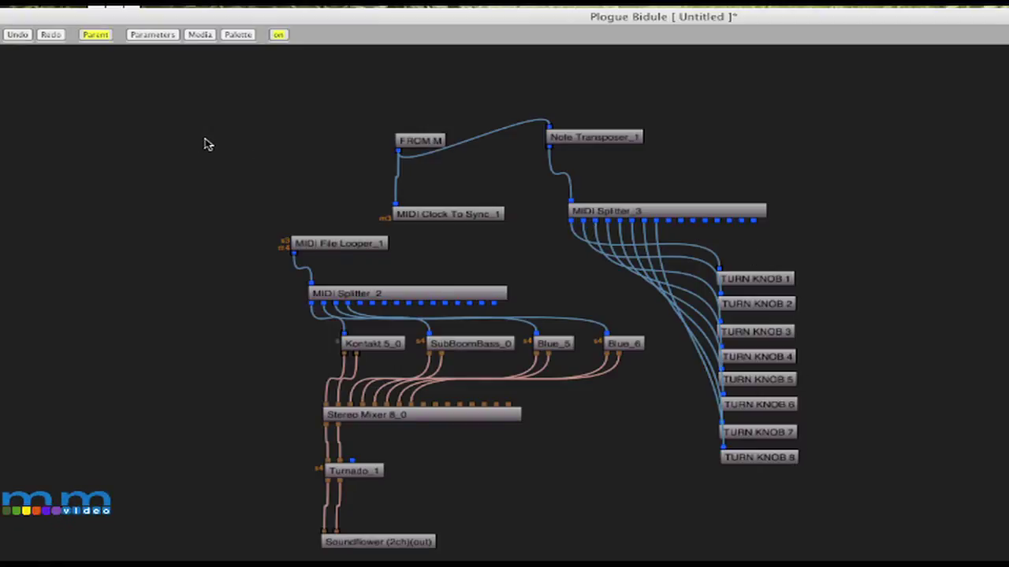
# Step: Show MIDI Clock To Sync_1's parameters: Override tempo on at 120.0, 4/4, resyncing each measure
pyautogui.doubleClick(448, 213)
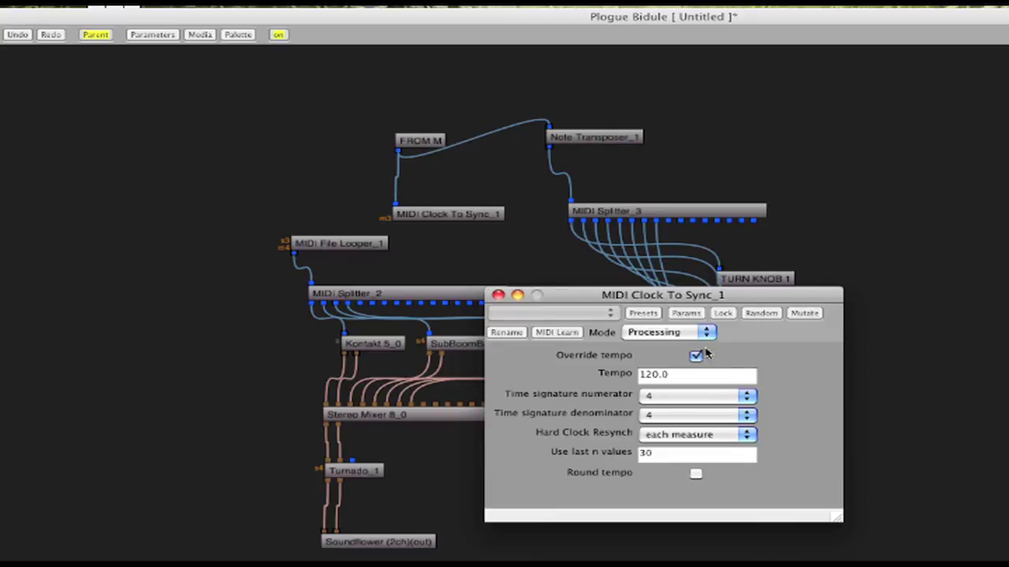
pyautogui.click(217, 129)
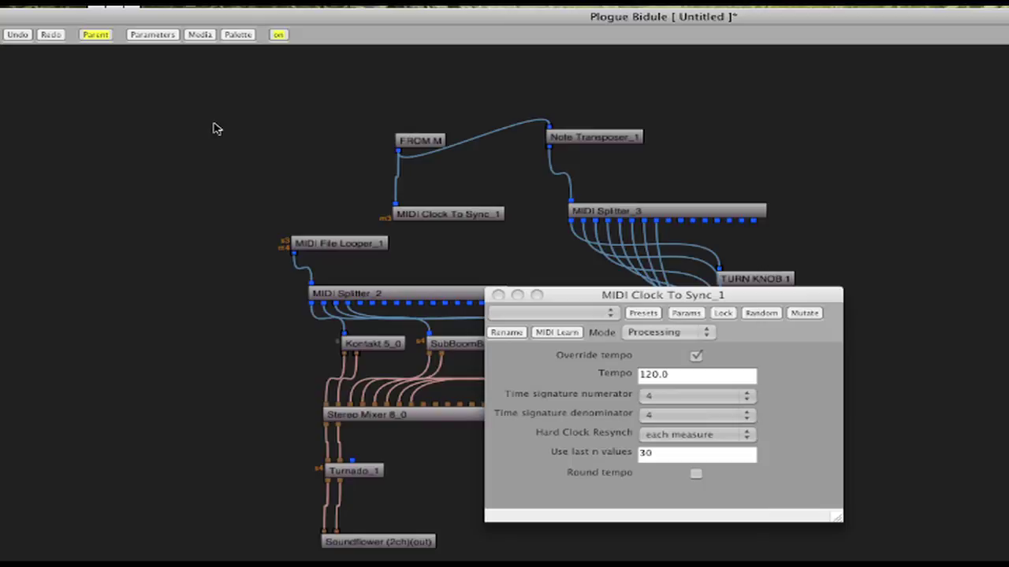
# Step: Add the Port 1 M-Audio USB Axiom 61 MIDI input device to the patch
pyautogui.rightClick(217, 128)
pyautogui.moveTo(306, 314)
pyautogui.moveTo(424, 315)
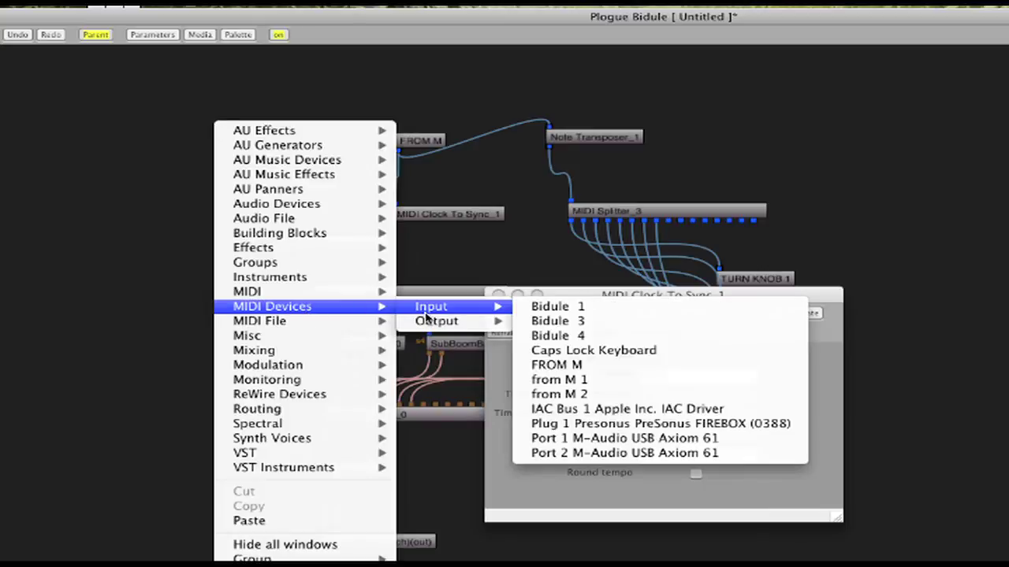
pyautogui.click(628, 439)
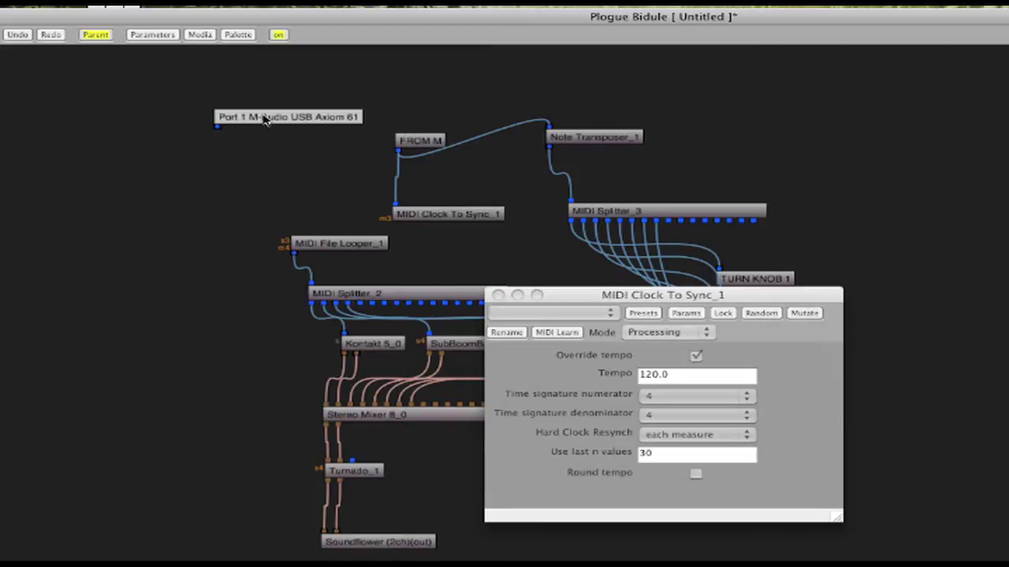
# Step: Link the Axiom 61's CC_064 damper pedal to MIDI Clock To Sync_1's Override tempo parameter
pyautogui.click(151, 35)
pyautogui.scroll(10, 171, 243)
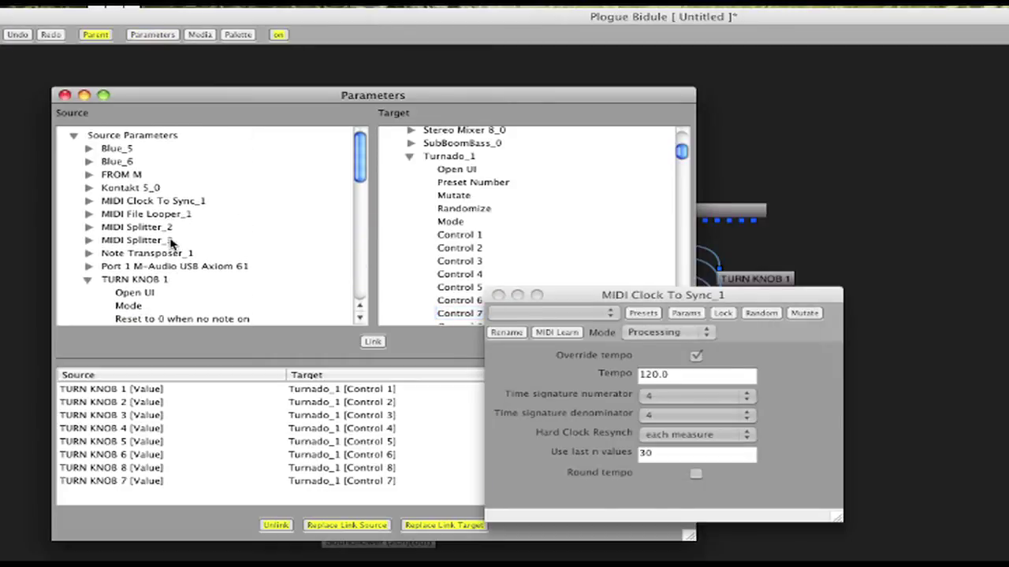
pyautogui.doubleClick(165, 266)
pyautogui.scroll(-12, 163, 264)
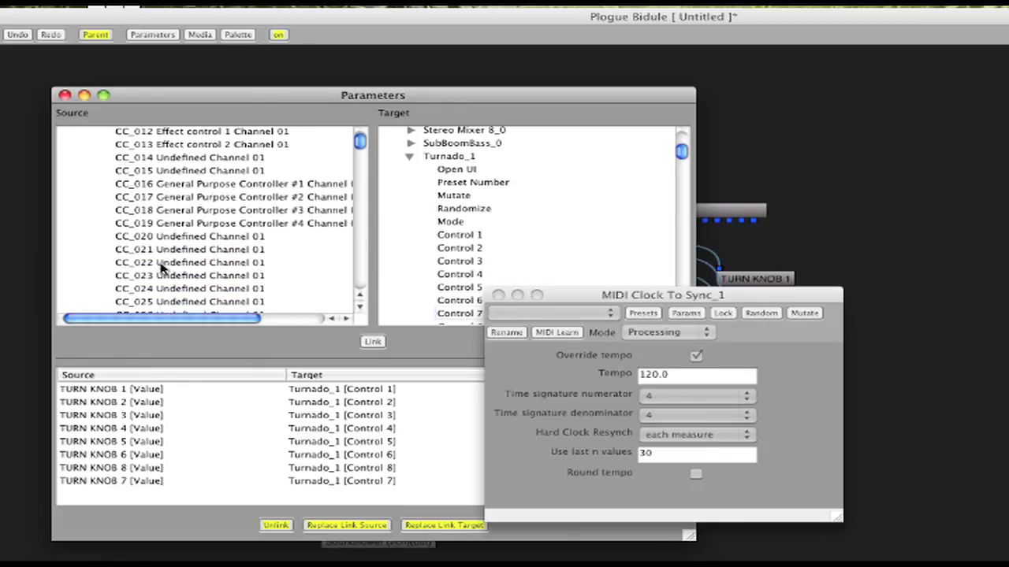
pyautogui.scroll(-10, 163, 266)
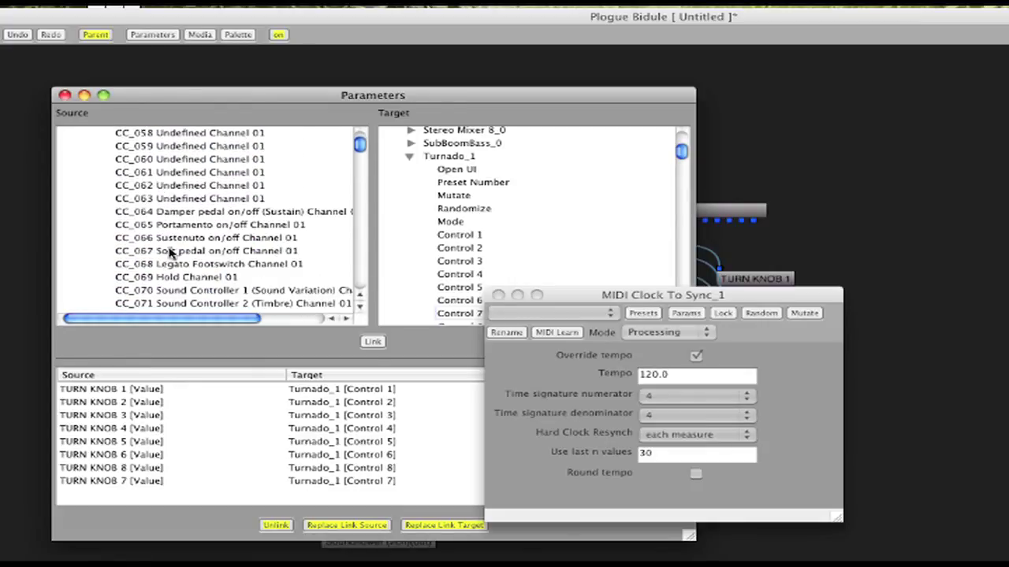
pyautogui.click(181, 211)
pyautogui.click(410, 178)
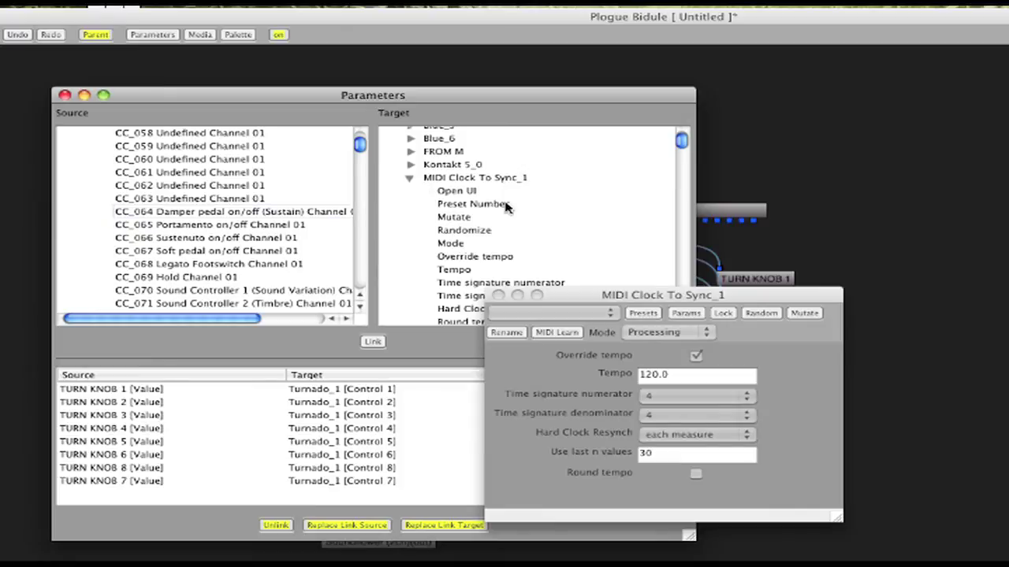
pyautogui.scroll(-2, 507, 207)
pyautogui.scroll(-2, 507, 207)
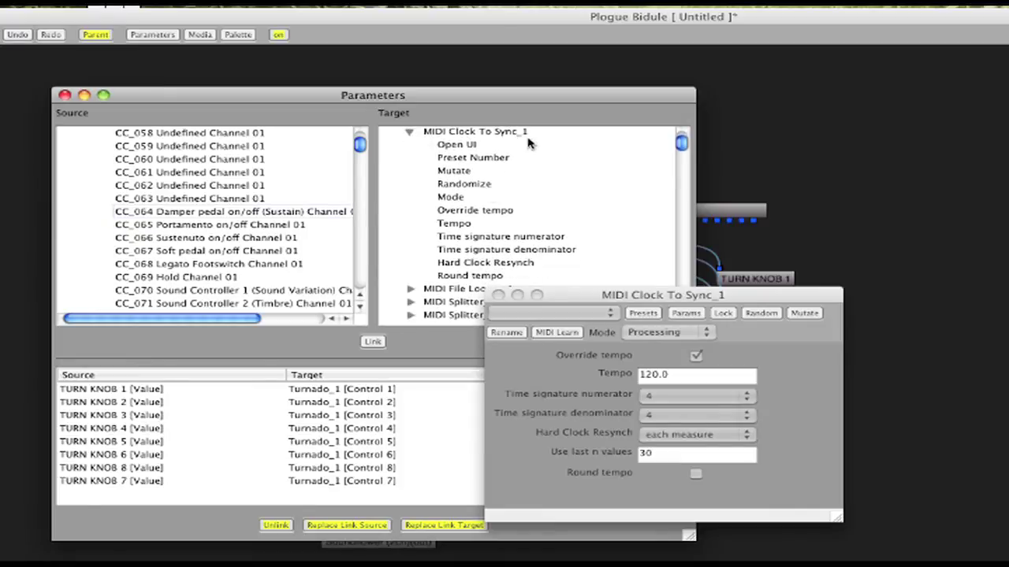
pyautogui.click(479, 211)
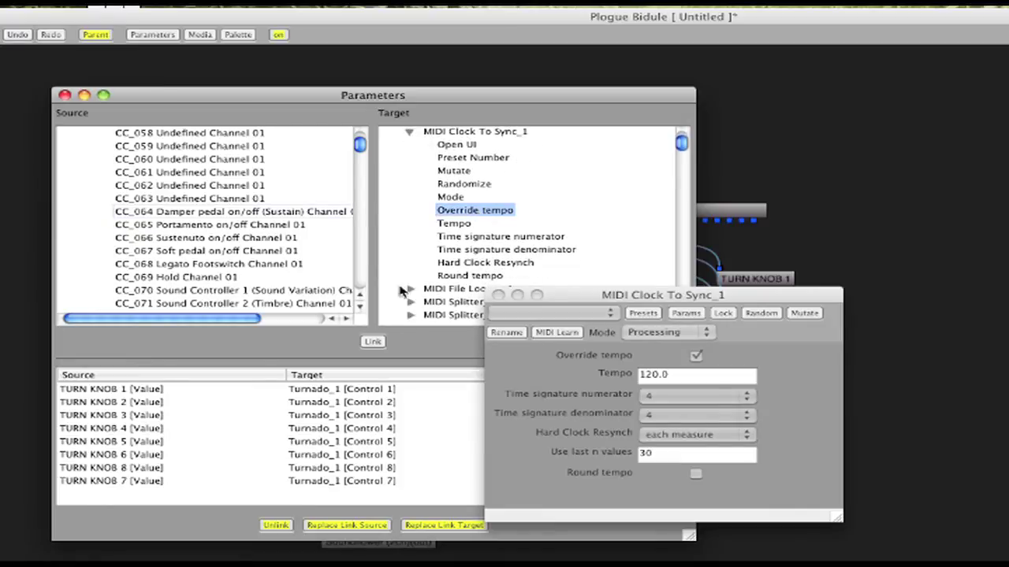
pyautogui.click(371, 342)
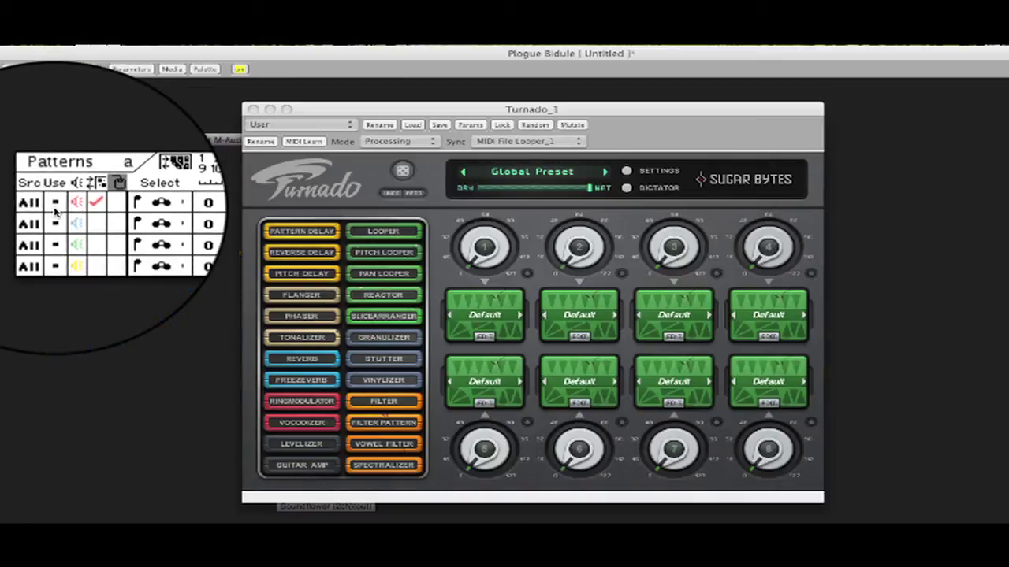
# Step: Enable the first pattern in M's Patterns window, then play and stop the sequence
pyautogui.click(67, 207)
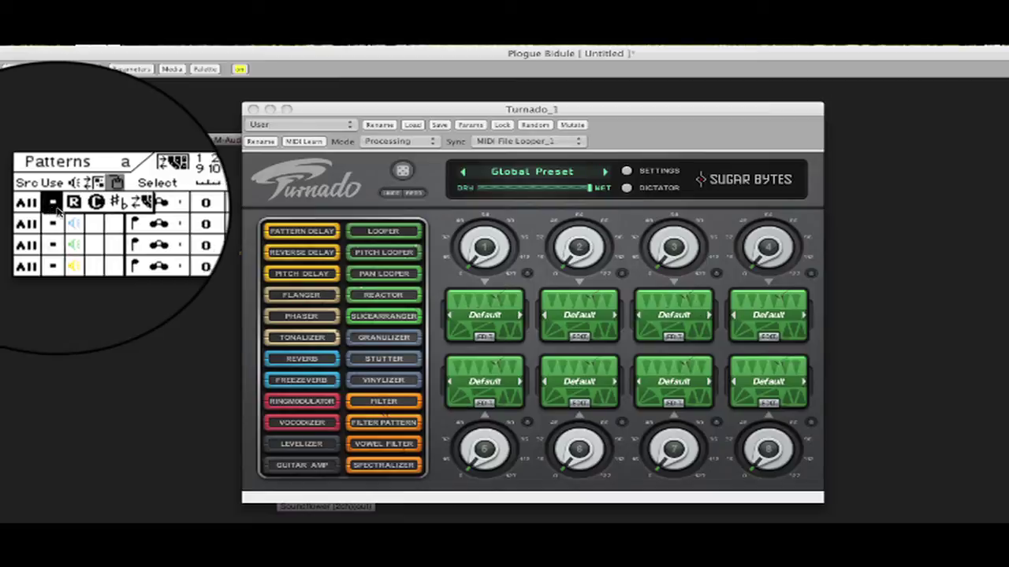
pyautogui.click(68, 207)
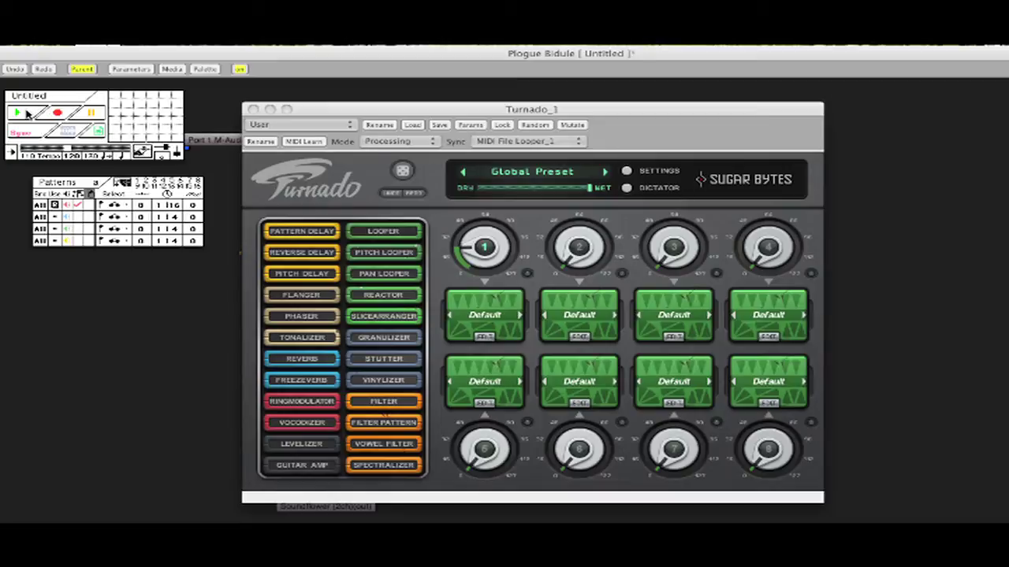
pyautogui.click(26, 114)
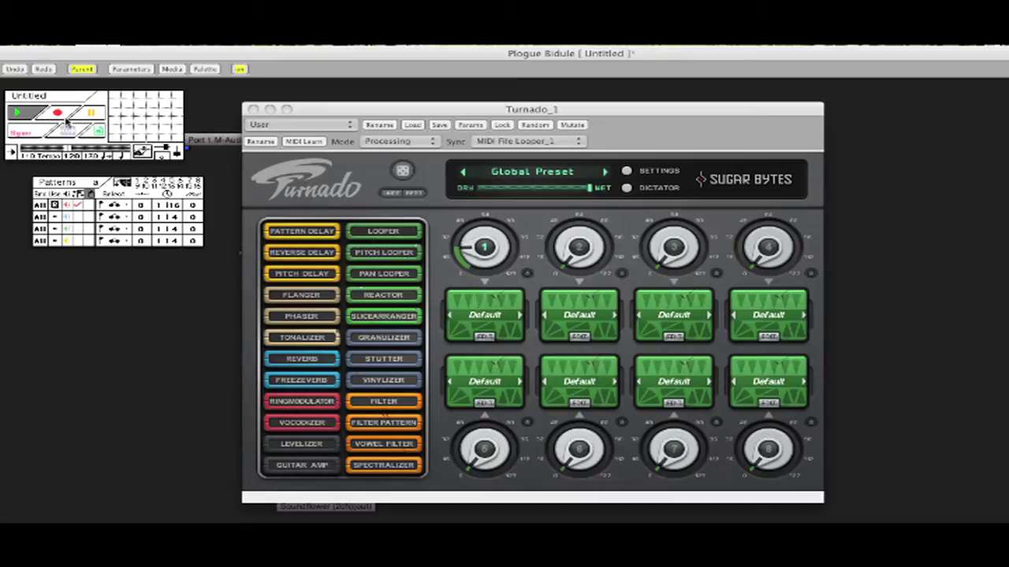
pyautogui.click(63, 117)
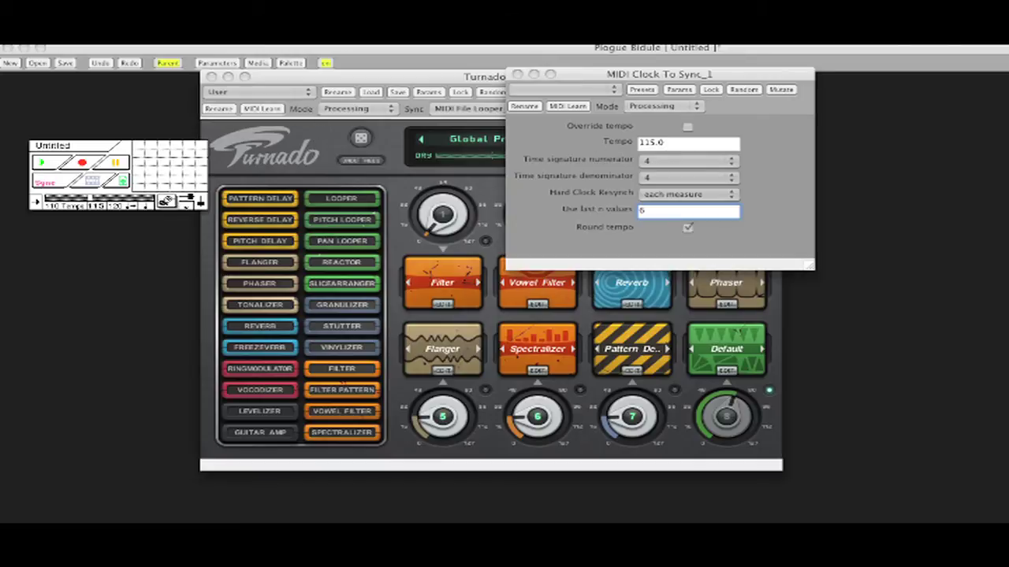
# Step: Arrange M's Variables, Patterns and Midi windows, tick Override tempo at 115.0, and start M playing
pyautogui.moveTo(358, 45); pyautogui.dragTo(359, 80)
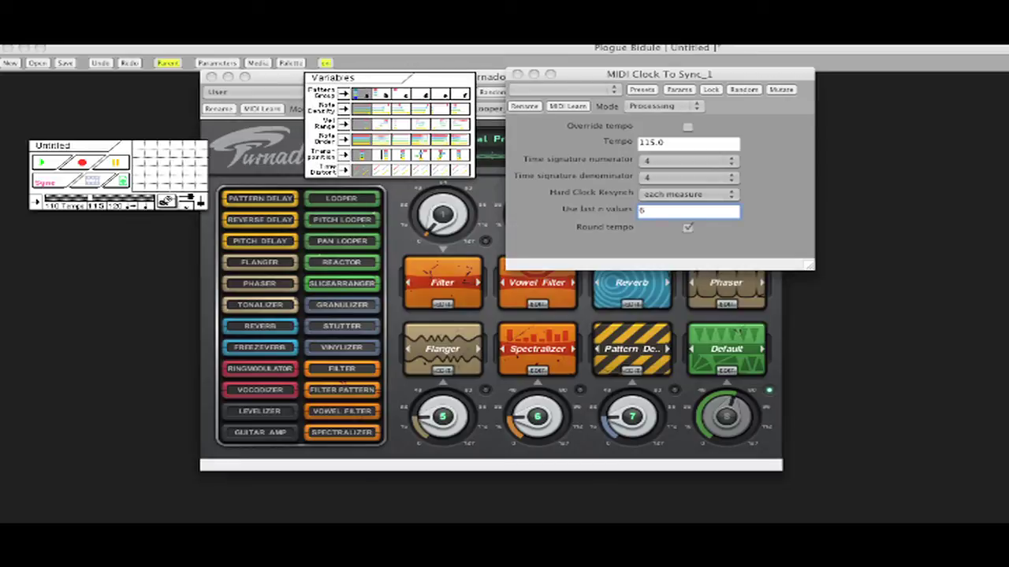
pyautogui.moveTo(110, 75); pyautogui.dragTo(111, 81)
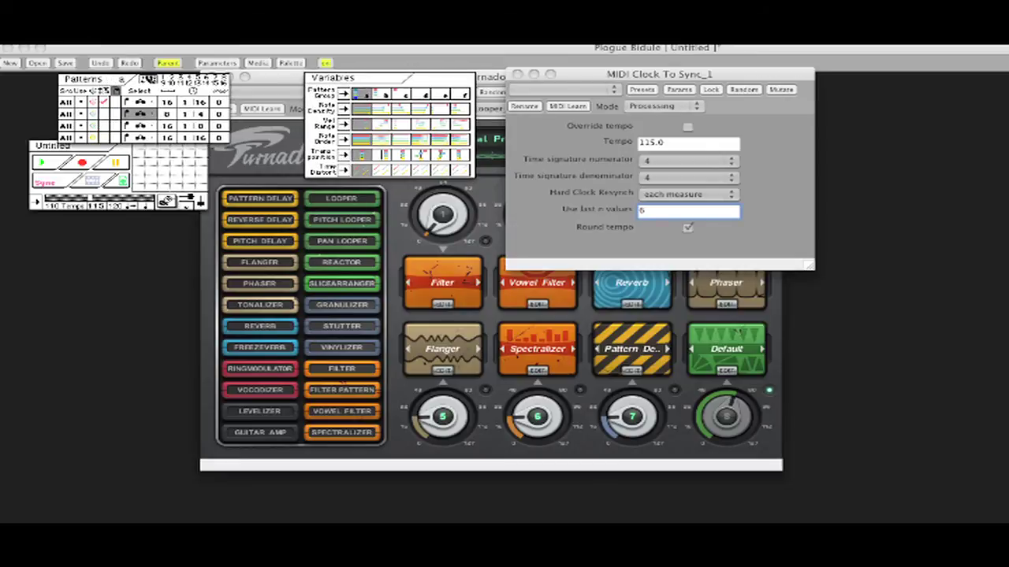
pyautogui.moveTo(47, 162); pyautogui.dragTo(47, 239)
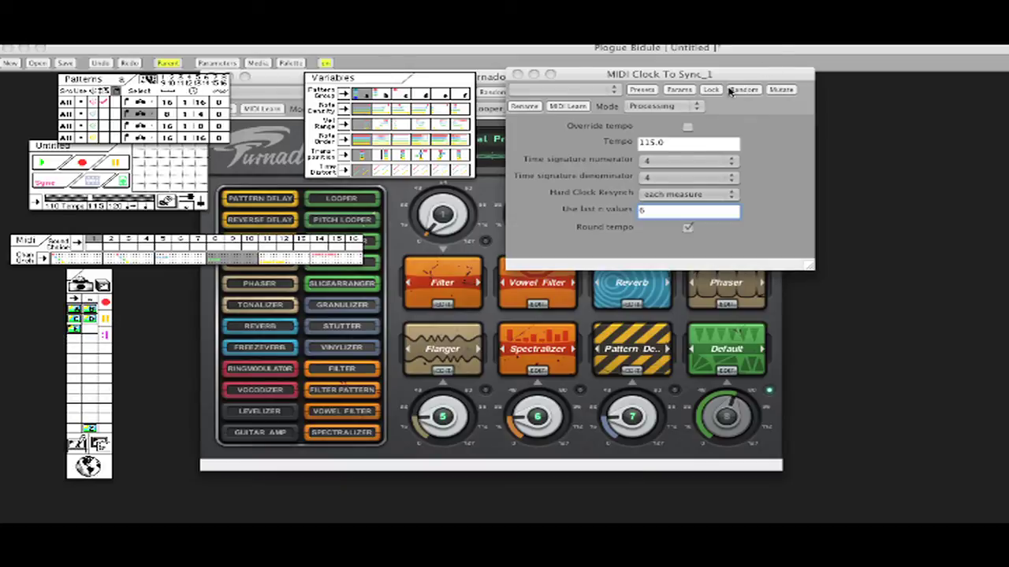
pyautogui.click(687, 127)
pyautogui.click(46, 163)
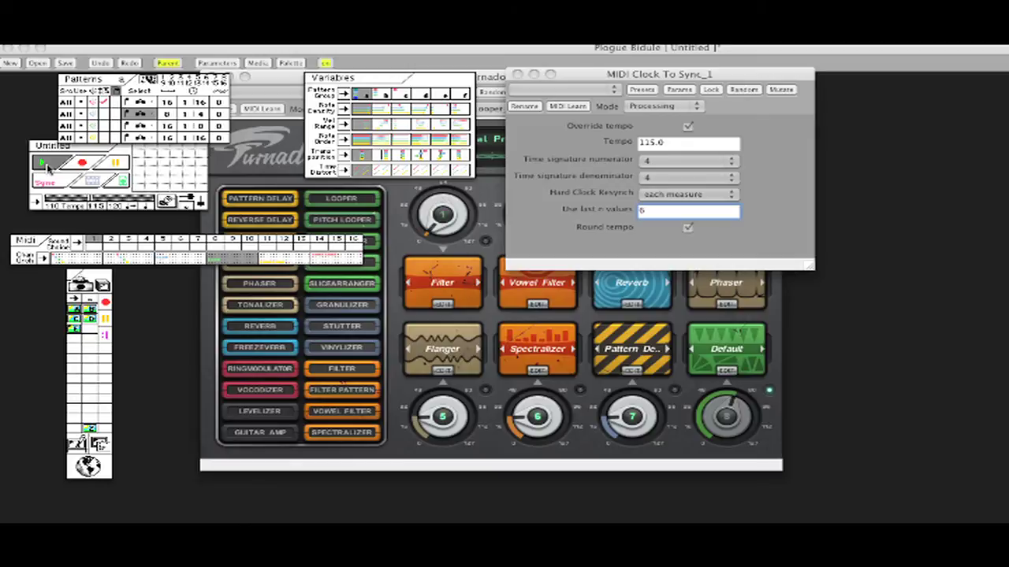